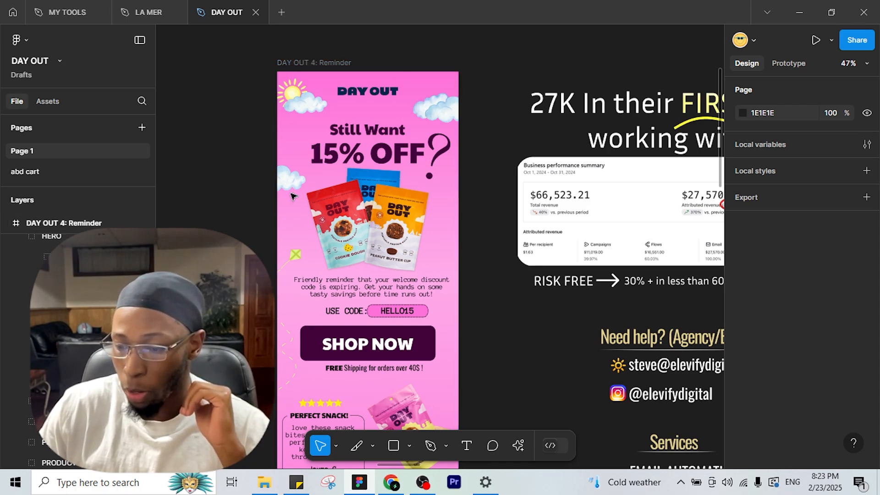
- Review the DAY OUT 4: Reminder email design from the header down to the footer and back
{"action": "scroll", "coordinate": [392, 189], "scroll_direction": "down", "scroll_amount": 15}
{"action": "scroll", "coordinate": [391, 189], "scroll_direction": "down", "scroll_amount": 5}
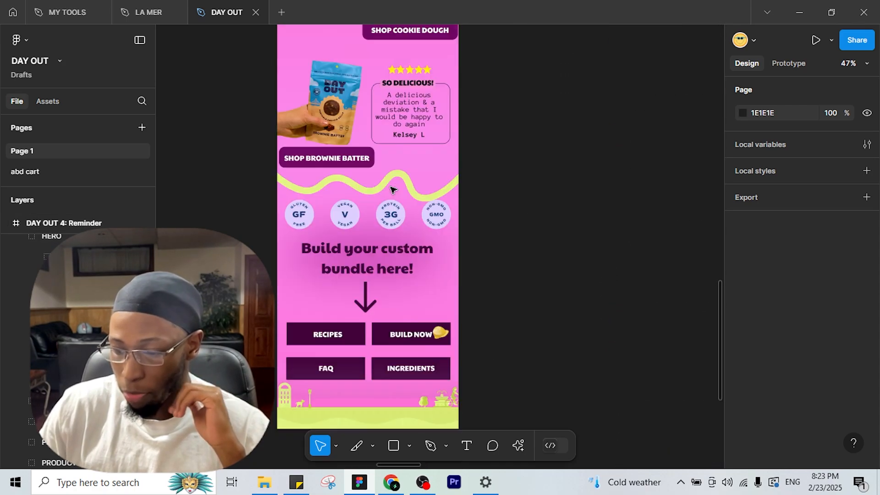
{"action": "scroll", "coordinate": [432, 199], "scroll_direction": "up", "scroll_amount": 2}
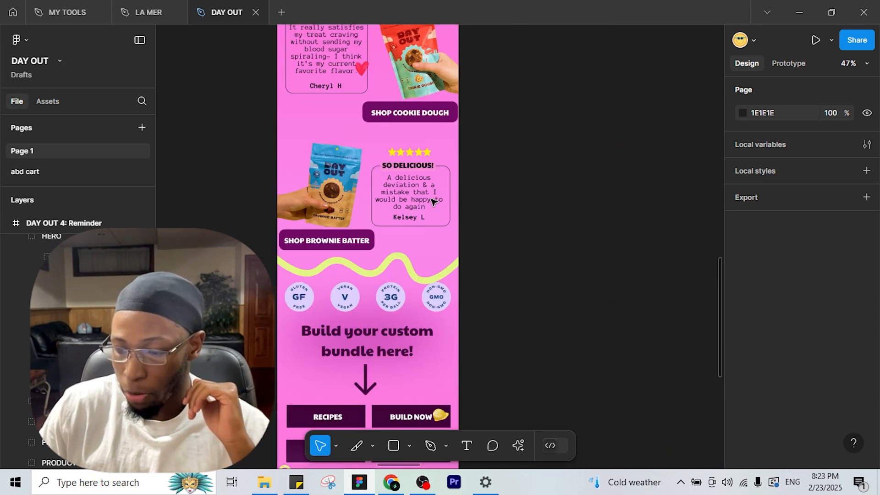
{"action": "scroll", "coordinate": [432, 200], "scroll_direction": "up", "scroll_amount": 10}
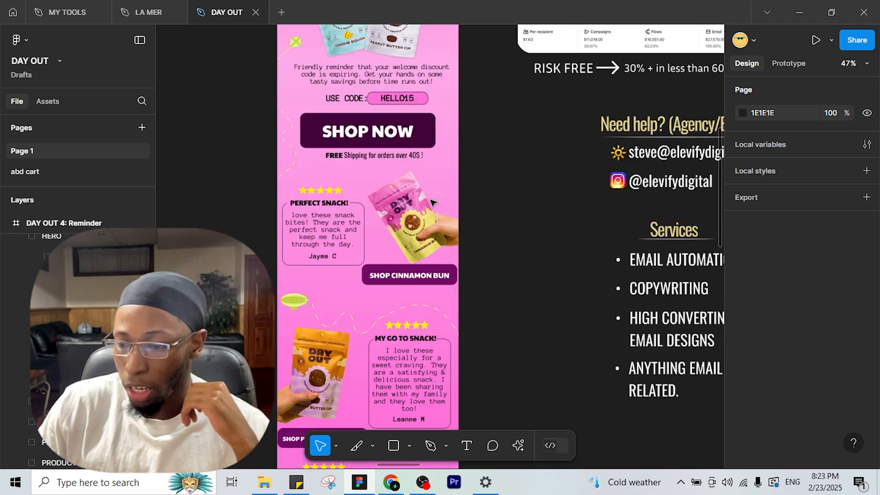
{"action": "scroll", "coordinate": [432, 201], "scroll_direction": "up", "scroll_amount": 6}
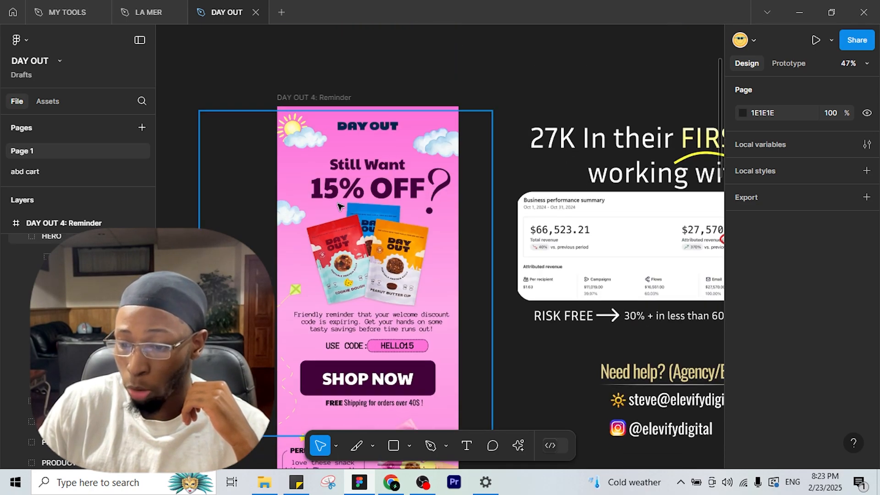
{"action": "scroll", "coordinate": [267, 179], "scroll_direction": "down", "scroll_amount": 1}
{"action": "scroll", "coordinate": [267, 178], "scroll_direction": "left", "scroll_amount": 2}
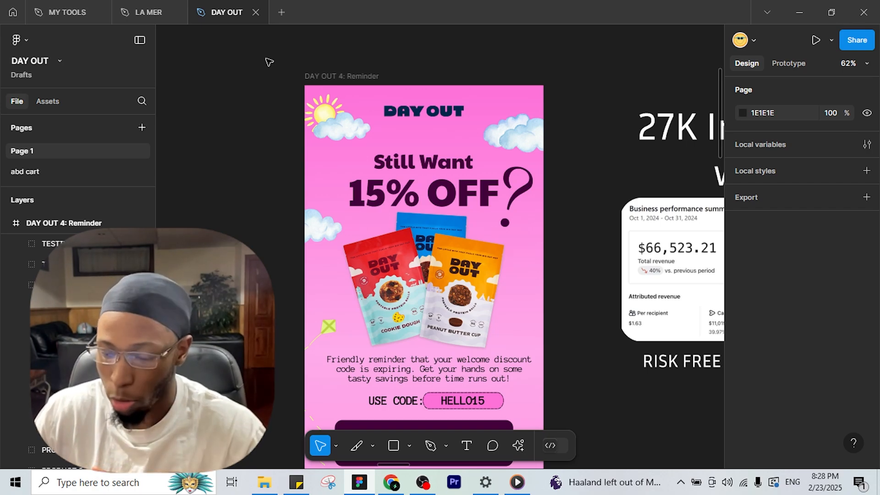
- Draw a full-width slice over the email's logo header and shorten it to about 600 × 153
{"action": "left_click", "coordinate": [356, 446]}
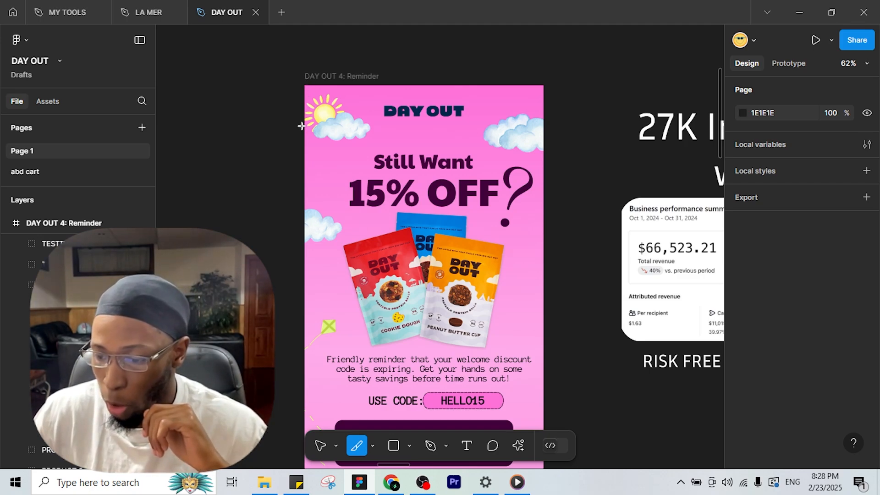
{"action": "left_click_drag", "start_coordinate": [305, 85], "coordinate": [543, 156]}
{"action": "scroll", "coordinate": [581, 252], "scroll_direction": "down", "scroll_amount": 2}
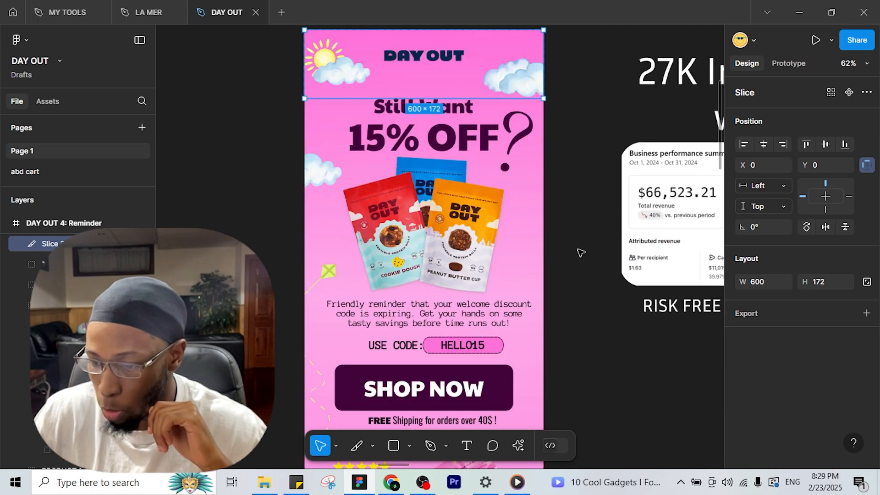
{"action": "left_click_drag", "start_coordinate": [420, 93], "coordinate": [396, 87]}
{"action": "scroll", "coordinate": [531, 66], "scroll_direction": "down", "scroll_amount": 1}
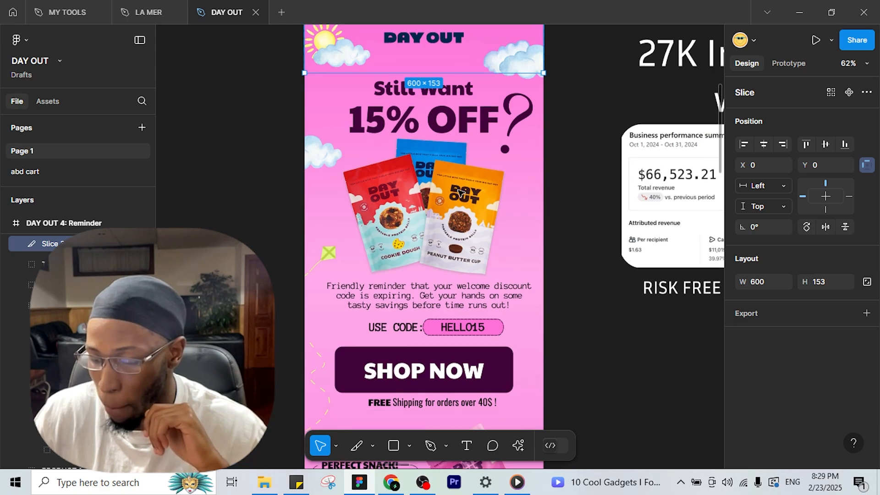
- Draw a slice about 600 × 861 just below the header slice, covering the 15% OFF hero through the free shipping line
{"action": "scroll", "coordinate": [532, 67], "scroll_direction": "up", "scroll_amount": 1}
{"action": "key", "text": "s"}
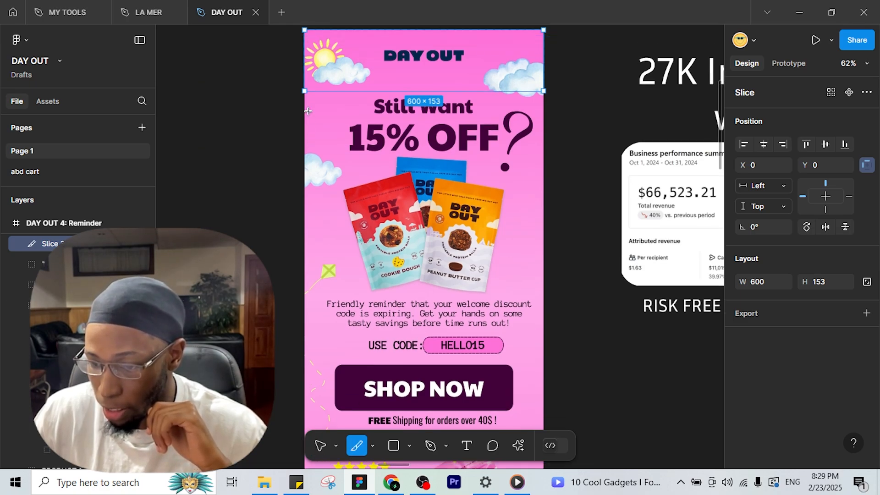
{"action": "mouse_move", "coordinate": [305, 92]}
{"action": "left_mouse_down"}
{"action": "mouse_move", "coordinate": [549, 115]}
{"action": "mouse_move", "coordinate": [548, 161]}
{"action": "mouse_move", "coordinate": [508, 222]}
{"action": "mouse_move", "coordinate": [541, 304]}
{"action": "mouse_move", "coordinate": [543, 362]}
{"action": "left_mouse_up"}
{"action": "scroll", "coordinate": [509, 224], "scroll_direction": "down", "scroll_amount": 1}
{"action": "scroll", "coordinate": [516, 240], "scroll_direction": "down", "scroll_amount": 3}
{"action": "scroll", "coordinate": [552, 299], "scroll_direction": "down", "scroll_amount": 5}
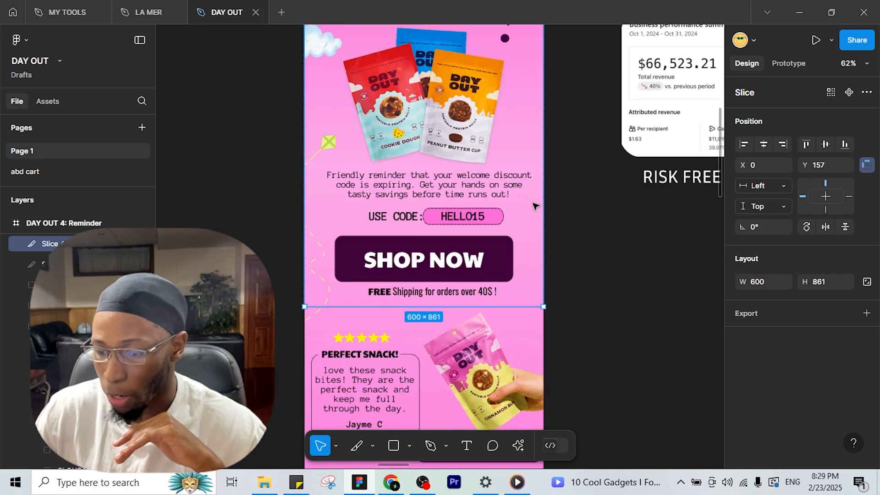
{"action": "scroll", "coordinate": [515, 113], "scroll_direction": "up", "scroll_amount": 4}
{"action": "scroll", "coordinate": [476, 89], "scroll_direction": "down", "scroll_amount": 4}
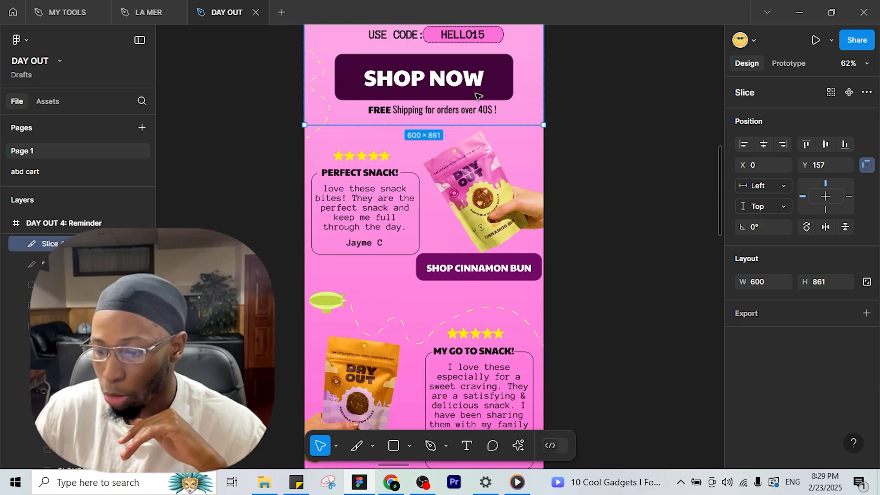
- Draw a slice about 600 × 403 over the PERFECT SNACK! testimonial, including its SHOP CINNAMON BUN button
{"action": "scroll", "coordinate": [637, 151], "scroll_direction": "down", "scroll_amount": 5}
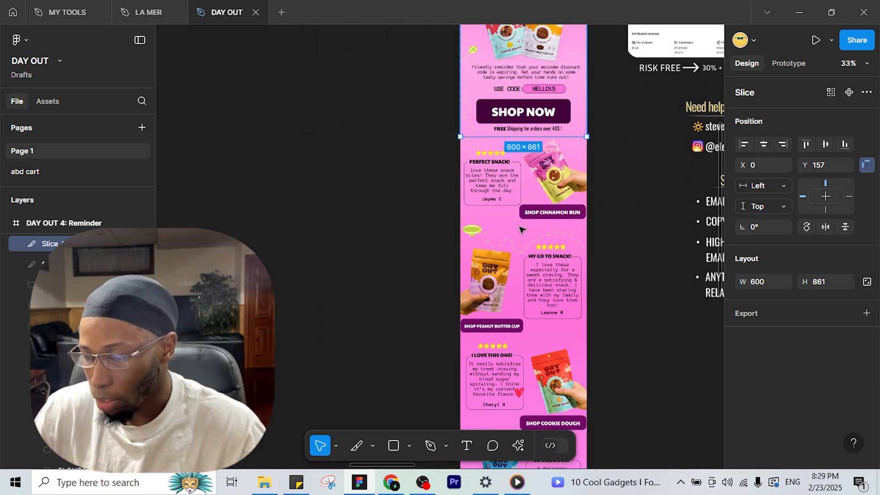
{"action": "scroll", "coordinate": [568, 226], "scroll_direction": "down", "scroll_amount": 2}
{"action": "scroll", "coordinate": [507, 239], "scroll_direction": "up", "scroll_amount": 5}
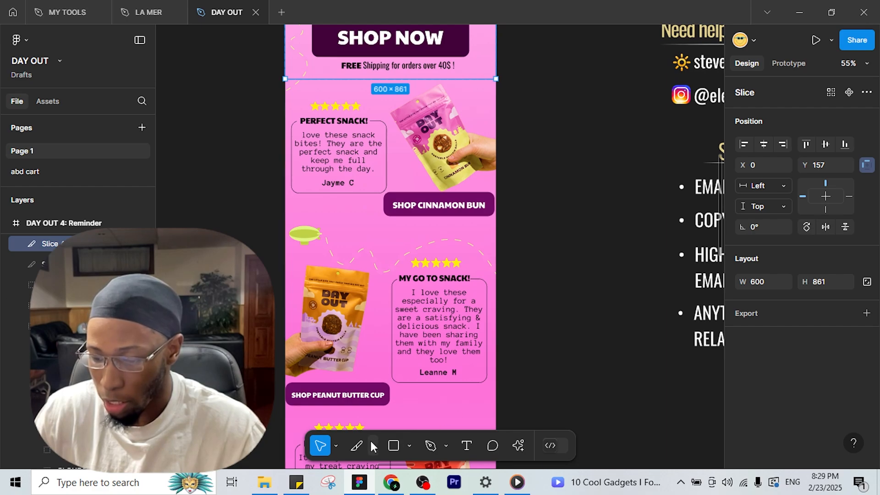
{"action": "left_click", "coordinate": [356, 448]}
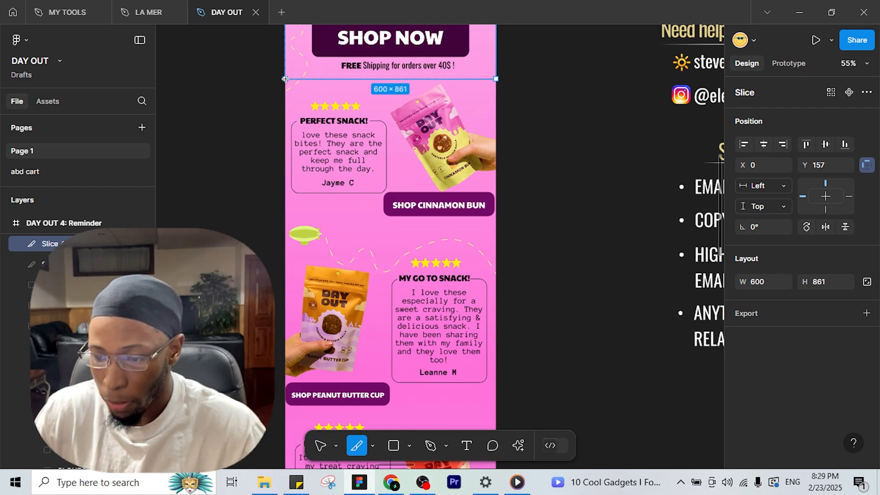
{"action": "left_click_drag", "start_coordinate": [285, 82], "coordinate": [495, 223]}
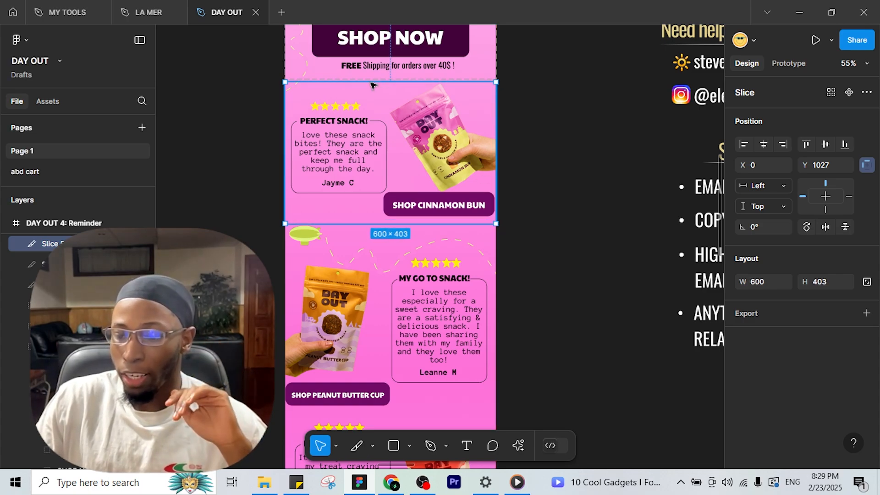
- Examine how the slices divide the email into the header, hero, testimonials, bundle section and footer buttons
{"action": "scroll", "coordinate": [373, 137], "scroll_direction": "up", "scroll_amount": 3}
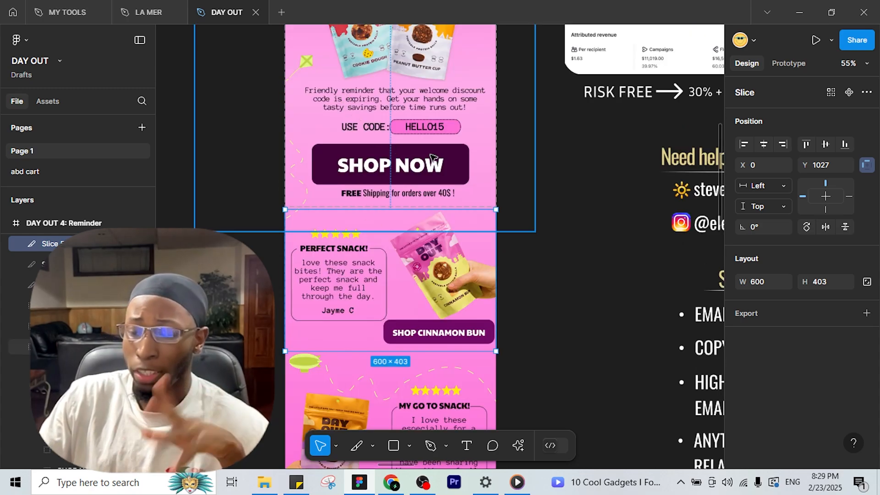
{"action": "scroll", "coordinate": [425, 139], "scroll_direction": "up", "scroll_amount": 6}
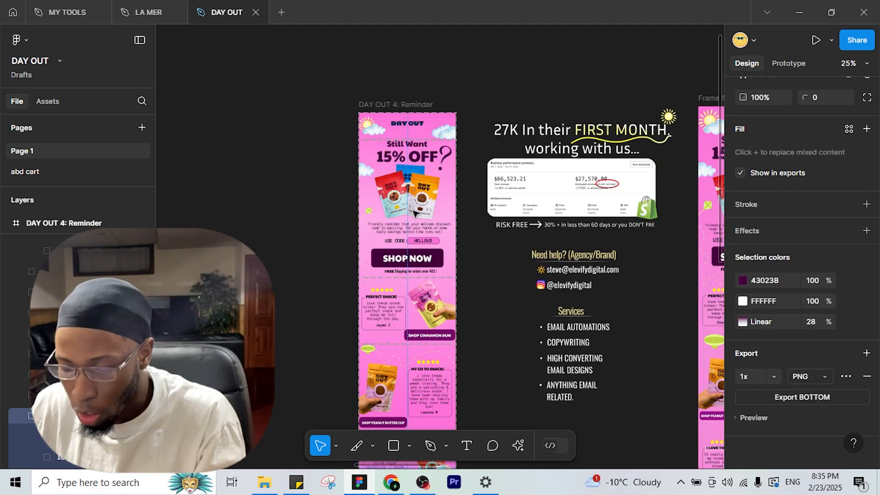
{"action": "scroll", "coordinate": [414, 207], "scroll_direction": "down", "scroll_amount": 10}
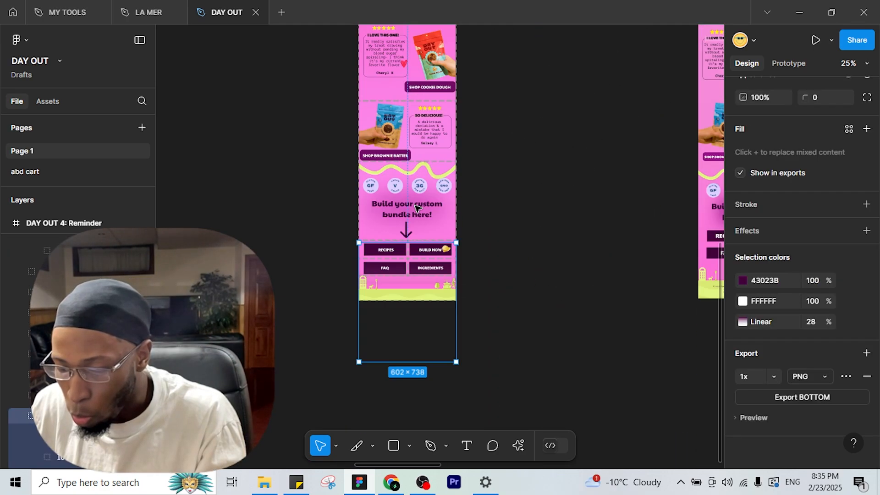
{"action": "scroll", "coordinate": [415, 207], "scroll_direction": "up", "scroll_amount": 5}
{"action": "scroll", "coordinate": [414, 208], "scroll_direction": "up", "scroll_amount": 10}
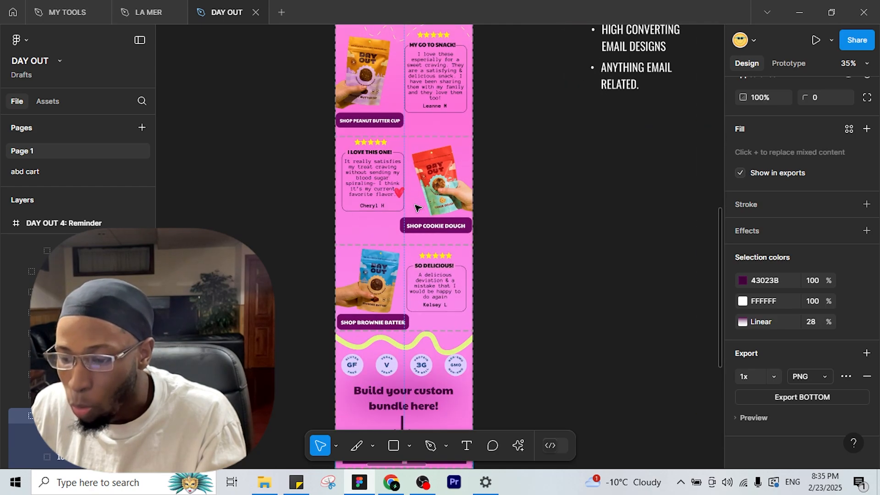
{"action": "scroll", "coordinate": [415, 207], "scroll_direction": "up", "scroll_amount": 2, "text": "ctrl"}
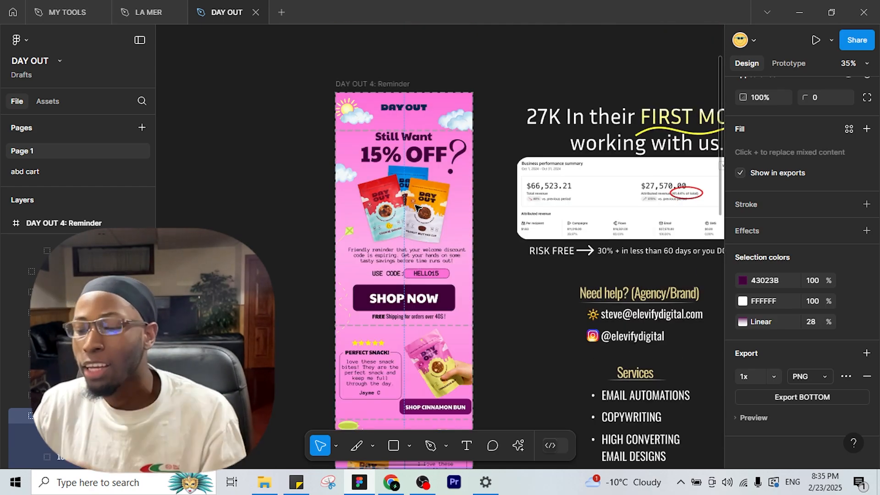
{"action": "left_click_drag", "start_coordinate": [416, 207], "coordinate": [407, 76]}
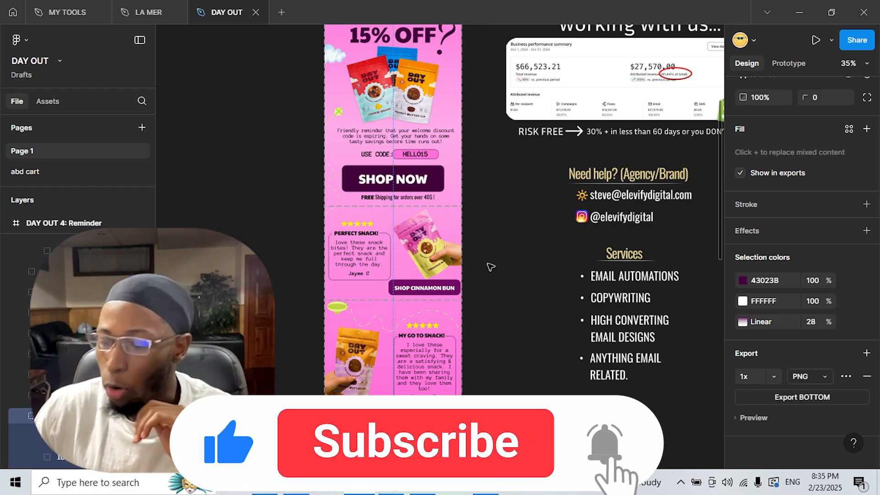
{"action": "scroll", "coordinate": [479, 256], "scroll_direction": "up", "scroll_amount": 2}
{"action": "scroll", "coordinate": [83, 310], "scroll_direction": "up", "scroll_amount": 10}
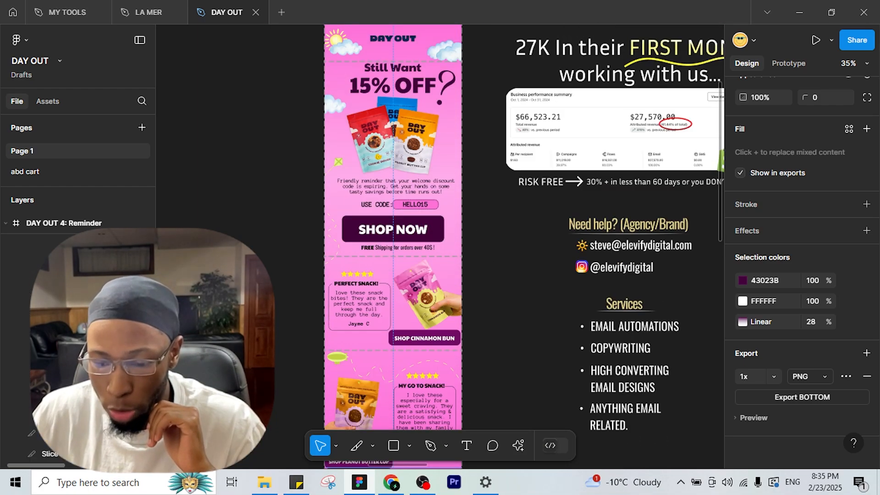
- Select all the slices from Slice 14 down to Slice 3 in the DAY OUT 4: Reminder frame
{"action": "left_click", "coordinate": [69, 269]}
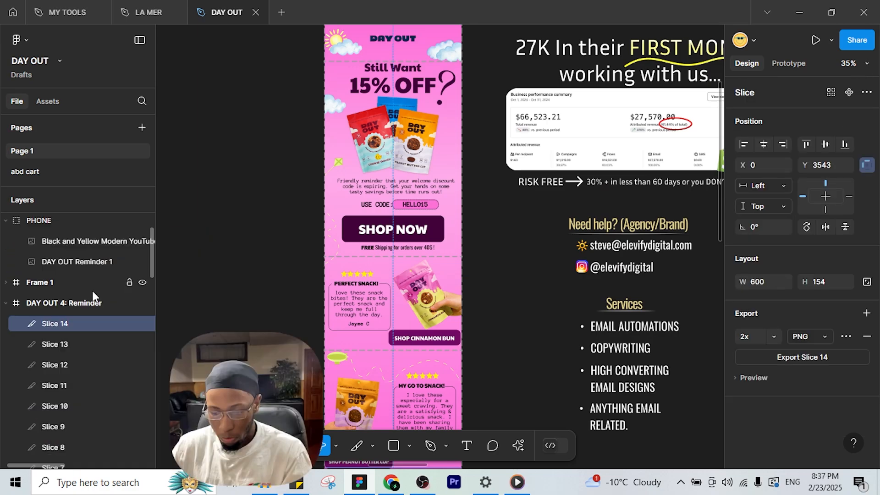
{"action": "scroll", "coordinate": [69, 325], "scroll_direction": "down", "scroll_amount": 5}
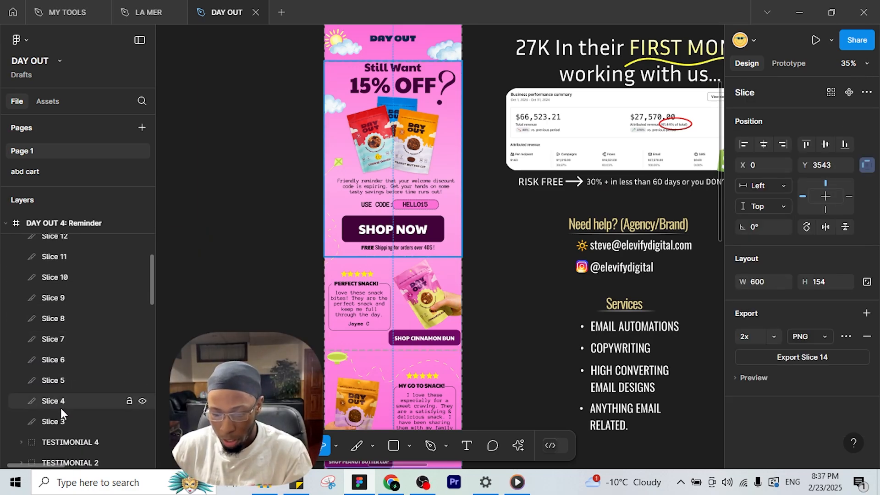
{"action": "left_click", "coordinate": [59, 419], "text": "shift"}
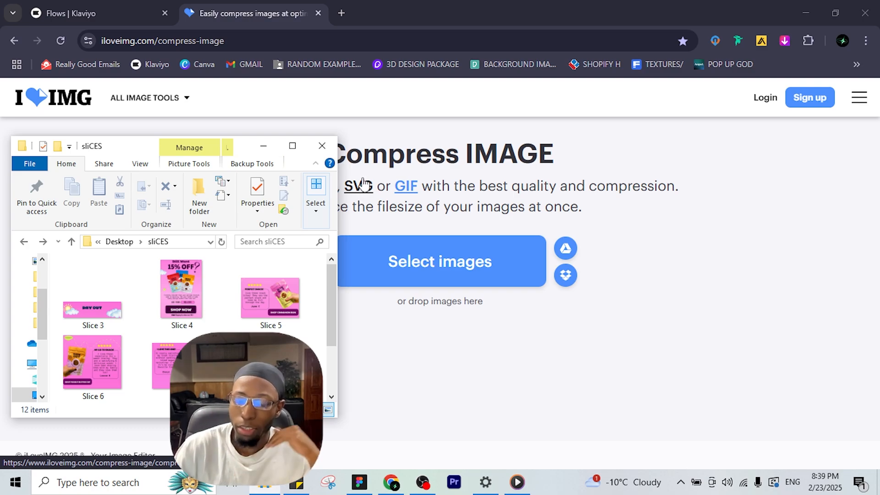
- Look through the exported slice images in the sliCES folder
{"action": "scroll", "coordinate": [217, 317], "scroll_direction": "down", "scroll_amount": 3}
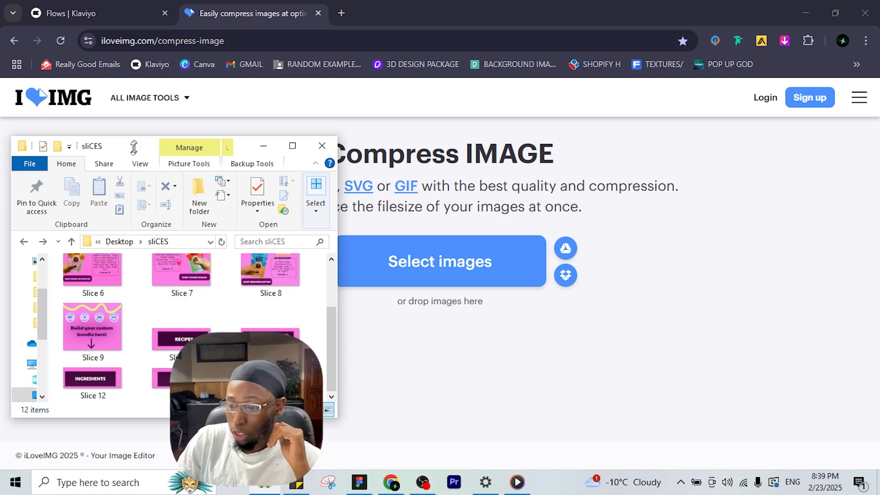
{"action": "mouse_move", "coordinate": [133, 137]}
{"action": "left_mouse_down"}
{"action": "mouse_move", "coordinate": [114, 192]}
{"action": "mouse_move", "coordinate": [135, 120]}
{"action": "left_mouse_up"}
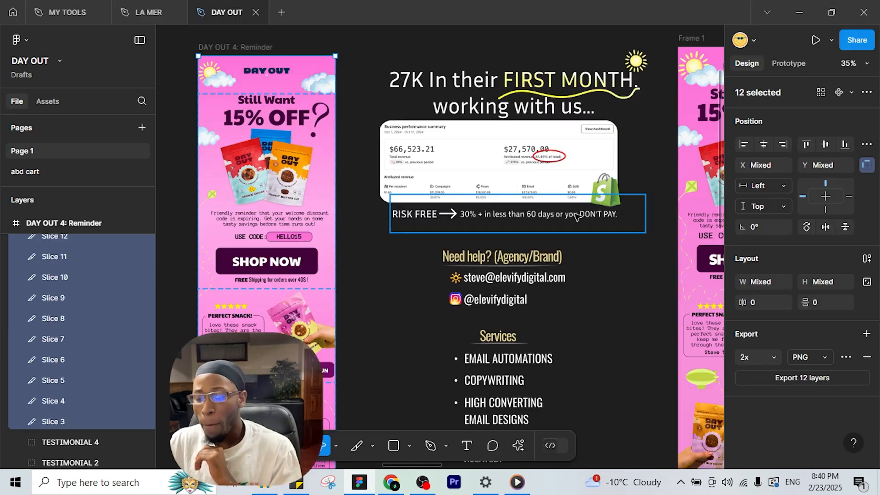
{"action": "scroll", "coordinate": [506, 173], "scroll_direction": "down", "scroll_amount": 3}
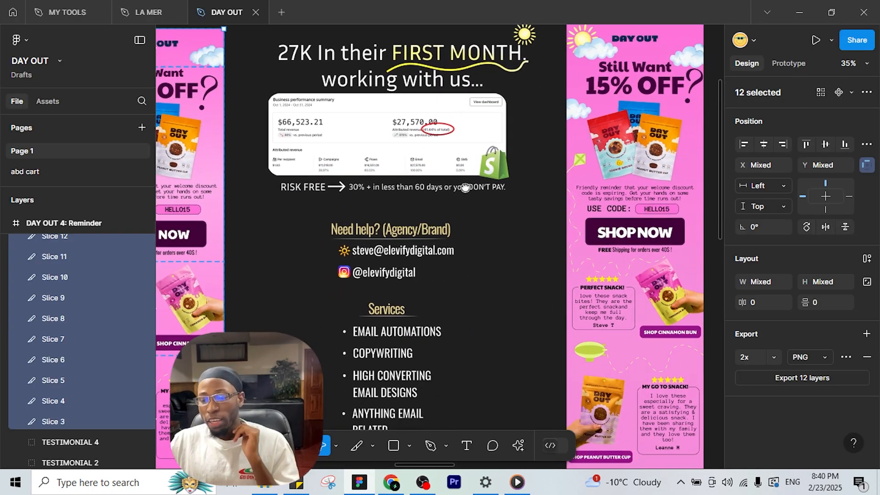
{"action": "left_click_drag", "start_coordinate": [506, 173], "coordinate": [509, 229]}
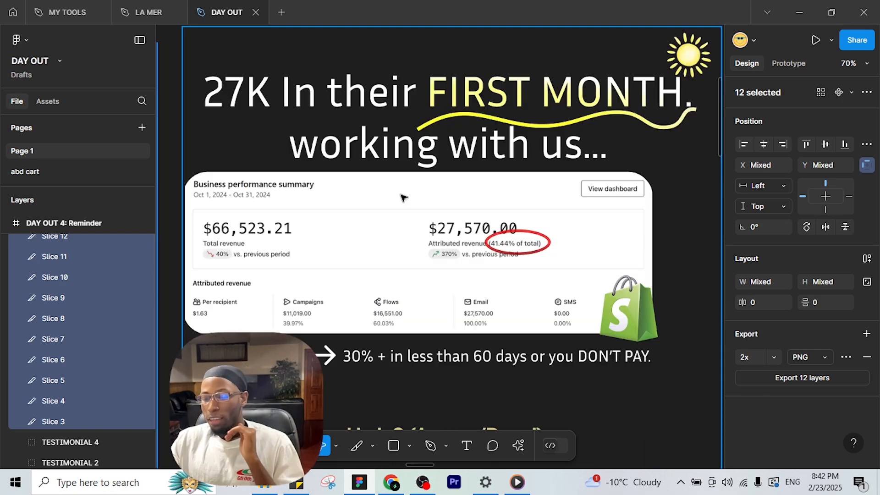
{"action": "left_click_drag", "start_coordinate": [409, 204], "coordinate": [443, 218]}
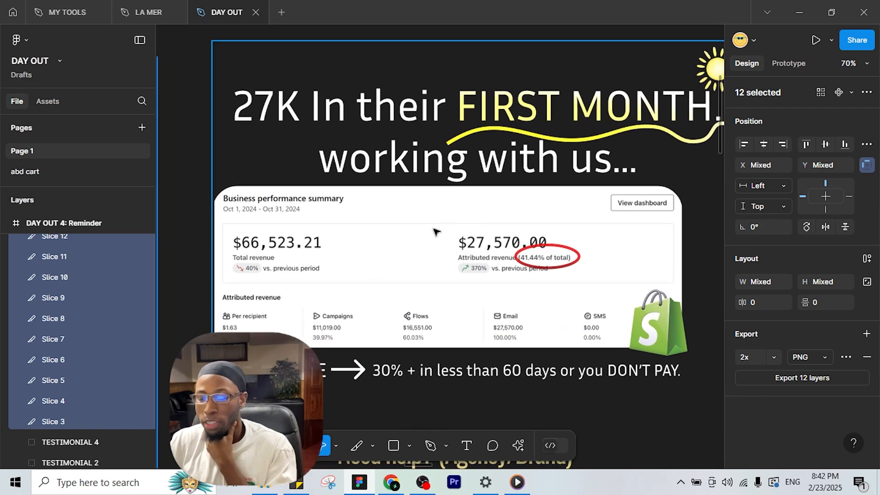
{"action": "left_click_drag", "start_coordinate": [553, 288], "coordinate": [527, 289]}
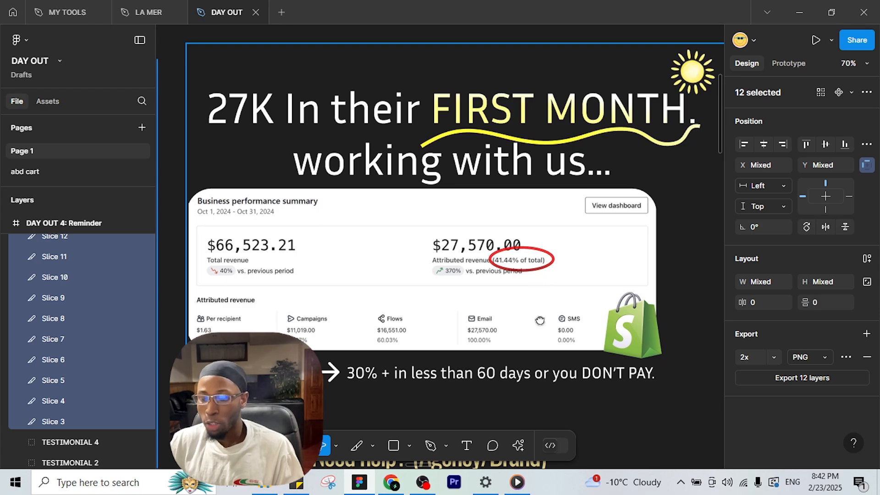
{"action": "scroll", "coordinate": [545, 318], "scroll_direction": "down", "scroll_amount": 6}
{"action": "scroll", "coordinate": [545, 319], "scroll_direction": "left", "scroll_amount": 2}
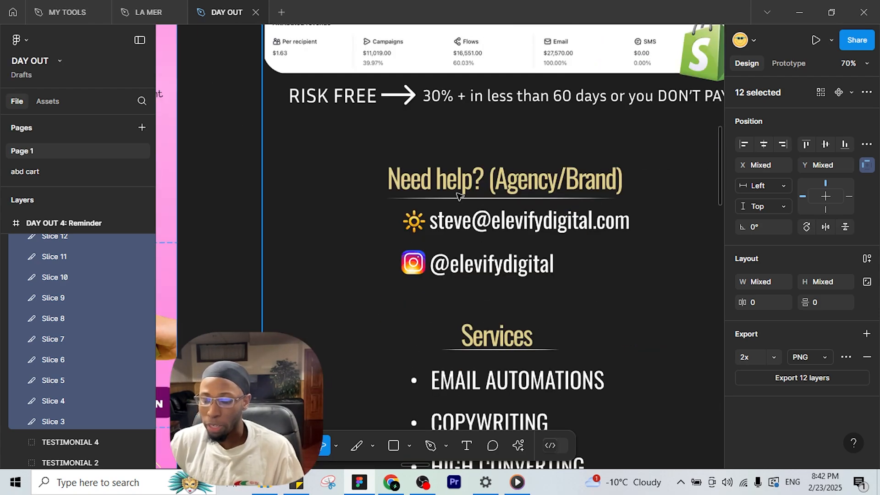
- Switch to Klaviyo in the browser and open the Welcome Flow for editing
{"action": "left_click", "coordinate": [390, 481]}
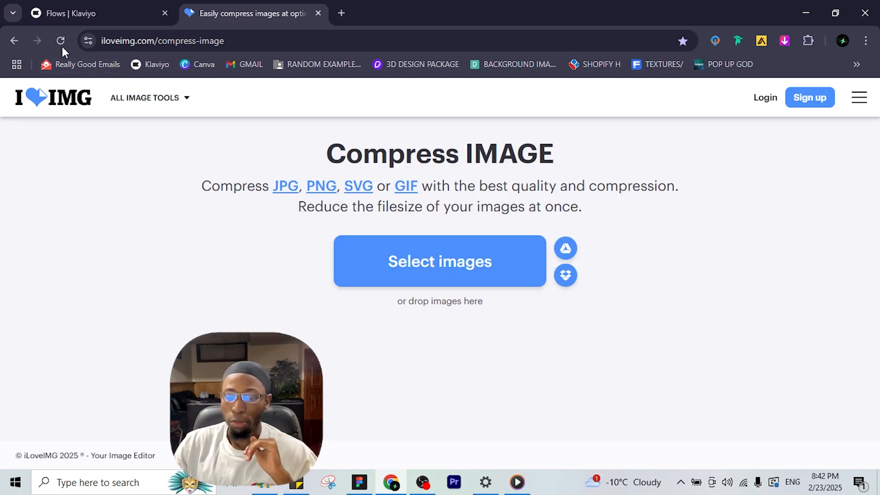
{"action": "left_click", "coordinate": [62, 13]}
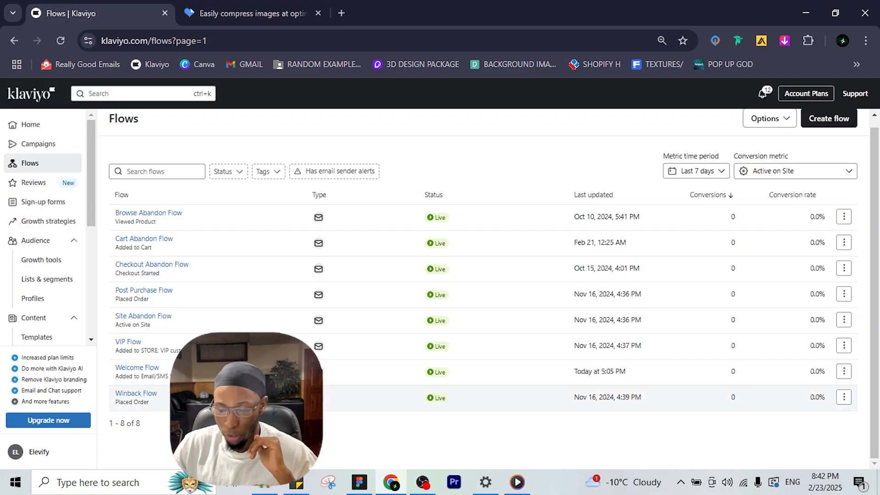
{"action": "left_click", "coordinate": [138, 367]}
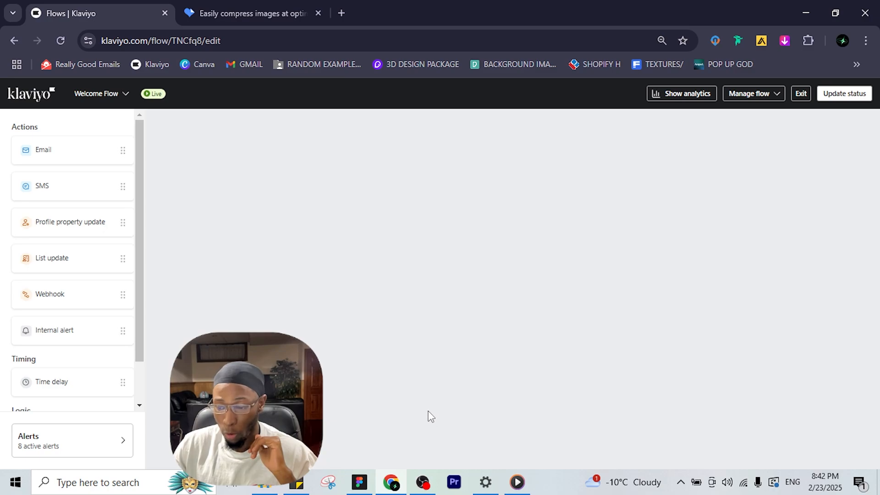
- Open the details of the email "4. Reminder of Discount (Expiring) + Reviews" and start creating a new template for it
{"action": "scroll", "coordinate": [389, 393], "scroll_direction": "down", "scroll_amount": 15}
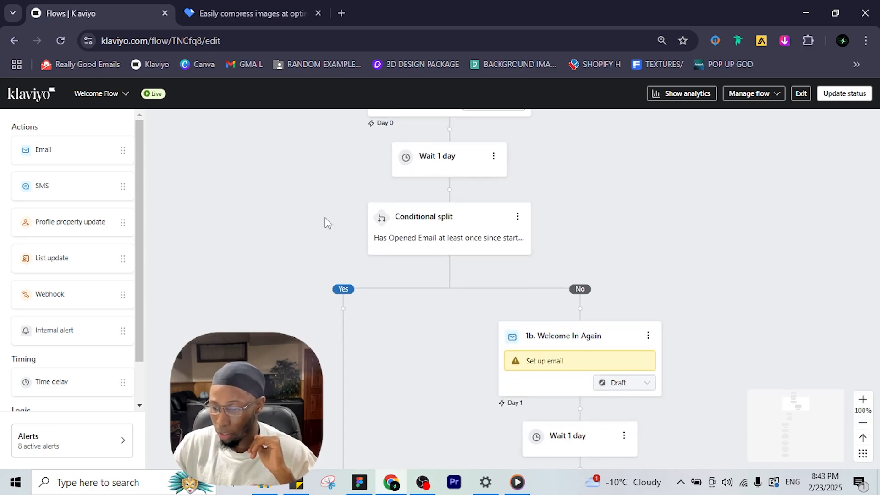
{"action": "scroll", "coordinate": [290, 239], "scroll_direction": "down", "scroll_amount": 4}
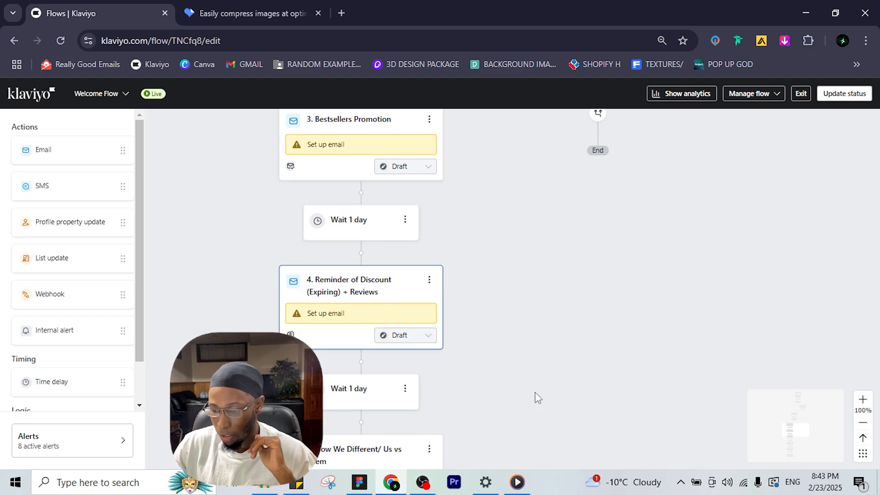
{"action": "left_click", "coordinate": [410, 308]}
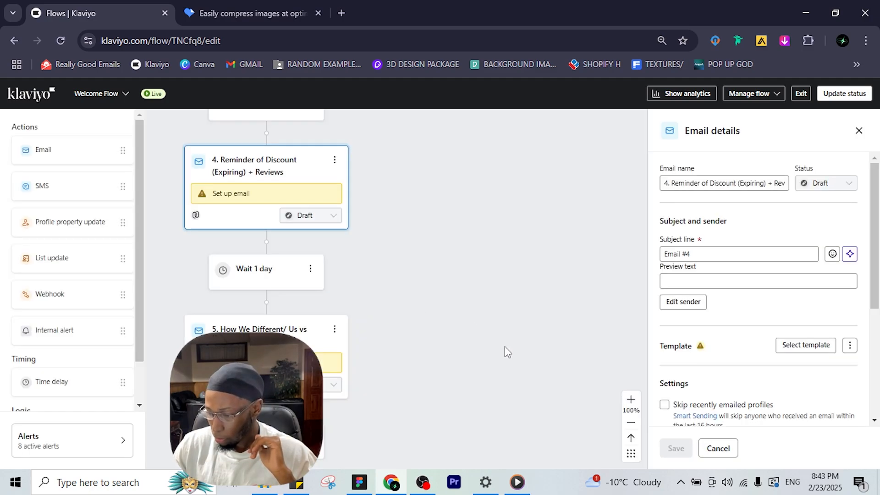
{"action": "scroll", "coordinate": [677, 344], "scroll_direction": "down", "scroll_amount": 4}
{"action": "scroll", "coordinate": [795, 293], "scroll_direction": "up", "scroll_amount": 3}
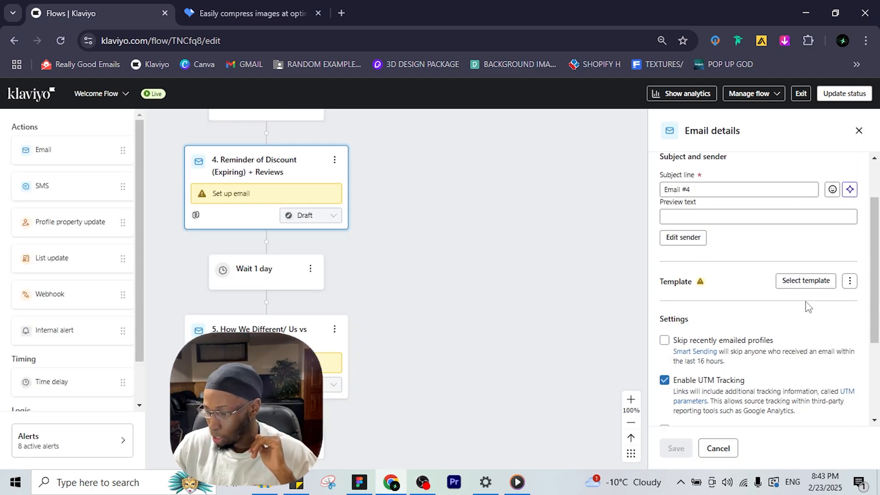
{"action": "left_click", "coordinate": [799, 281]}
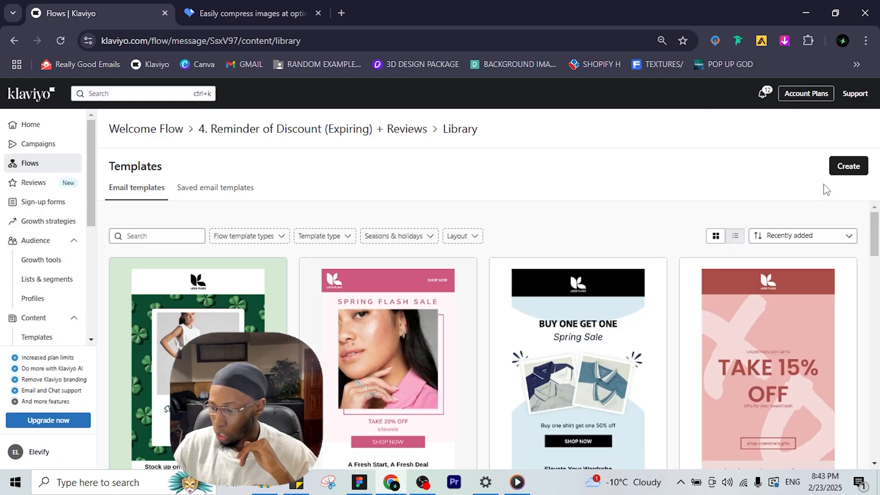
{"action": "left_click", "coordinate": [848, 166]}
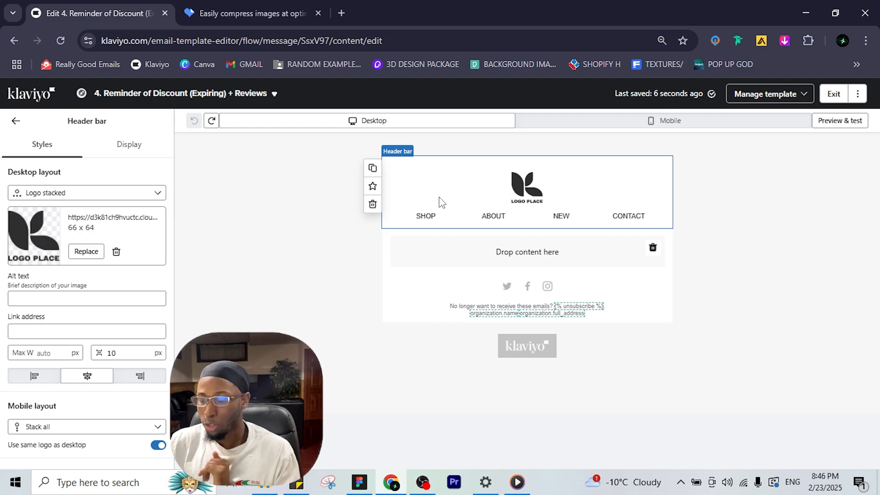
- Delete the header bar from the template and put an image block in its place
{"action": "key", "text": "Delete"}
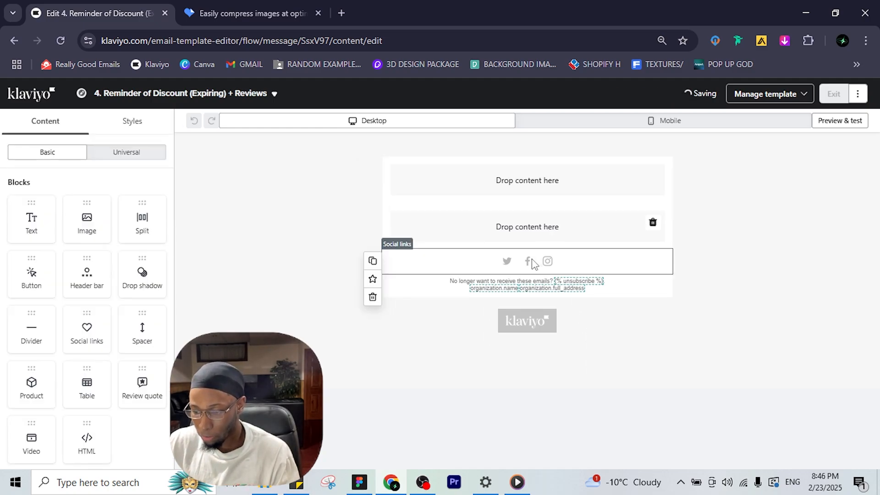
{"action": "left_click_drag", "start_coordinate": [89, 237], "coordinate": [470, 196]}
{"action": "left_click_drag", "start_coordinate": [422, 181], "coordinate": [423, 182]}
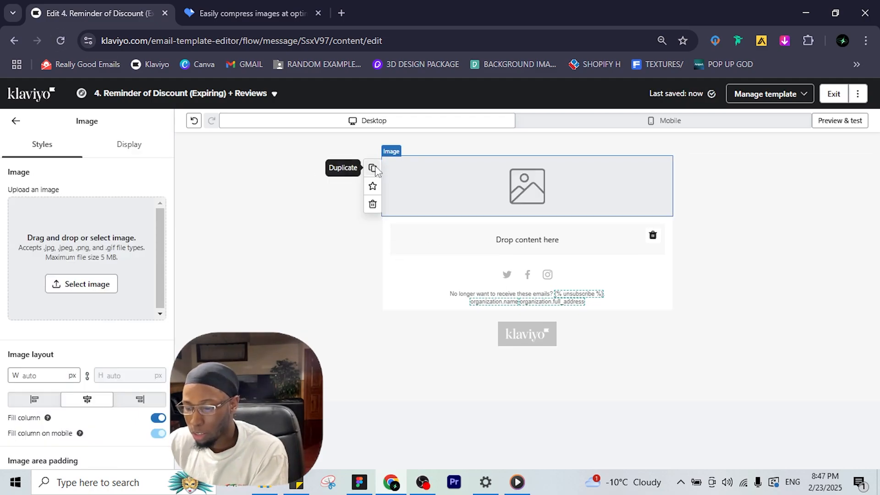
- Duplicate the empty image block repeatedly to build a stack of placeholders for the email slices
{"action": "left_click", "coordinate": [372, 168]}
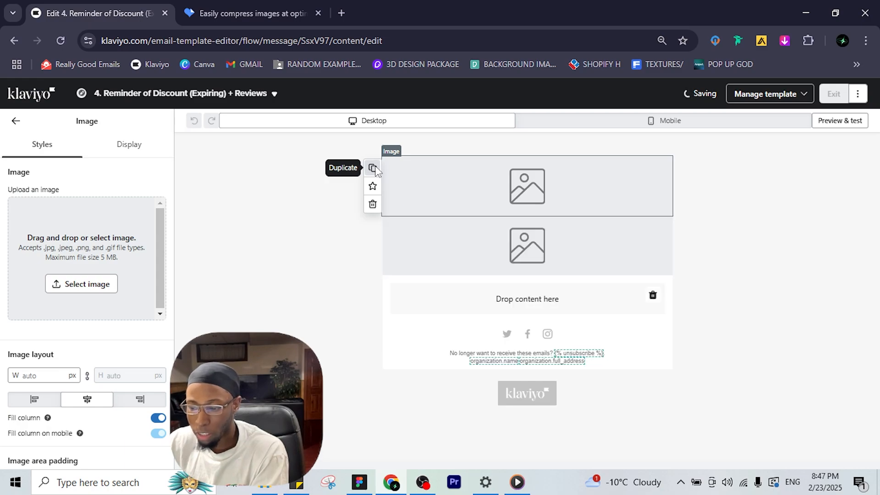
{"action": "left_click", "coordinate": [375, 170]}
{"action": "left_click", "coordinate": [375, 170]}
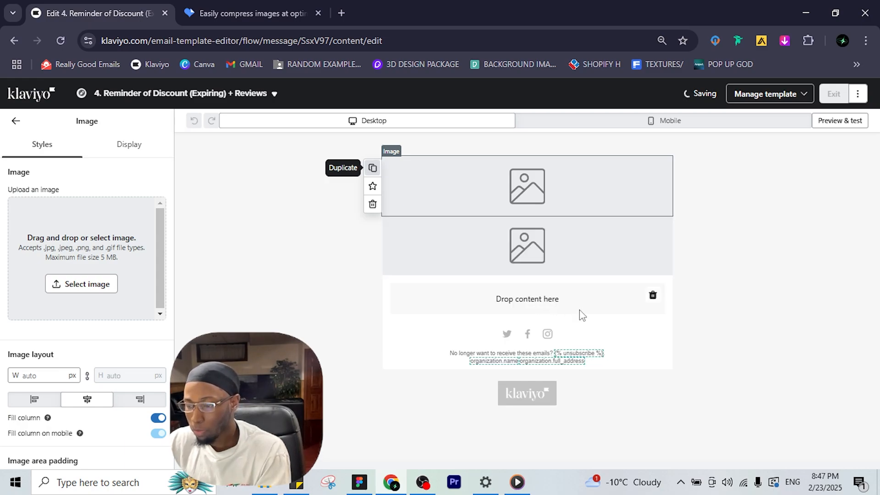
{"action": "scroll", "coordinate": [583, 311], "scroll_direction": "down", "scroll_amount": 3}
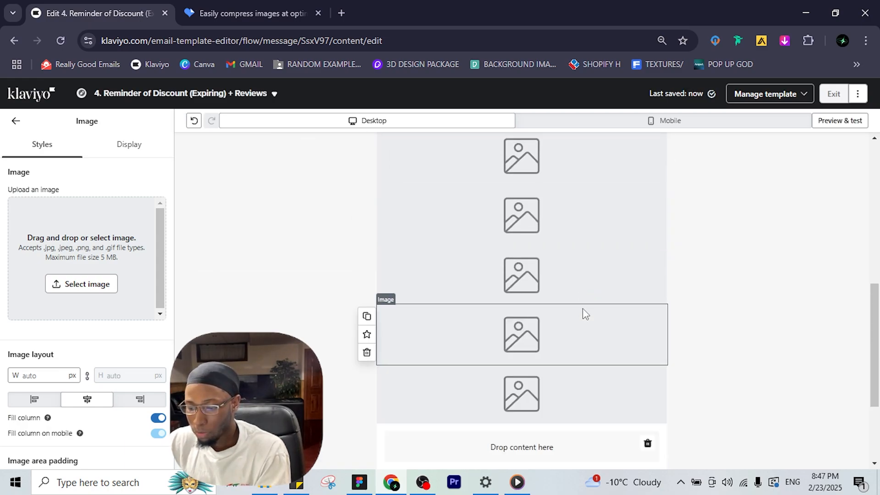
{"action": "scroll", "coordinate": [573, 289], "scroll_direction": "down", "scroll_amount": 5}
{"action": "scroll", "coordinate": [570, 283], "scroll_direction": "up", "scroll_amount": 8}
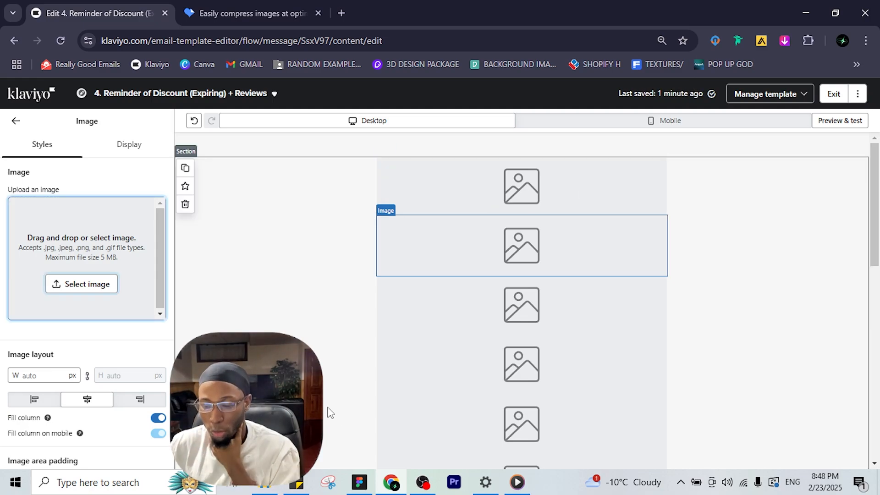
- Upload Slice 3 from the sliCES folder into the second image block and move that block to the beginning of the email
{"action": "key", "text": "alt+Tab"}
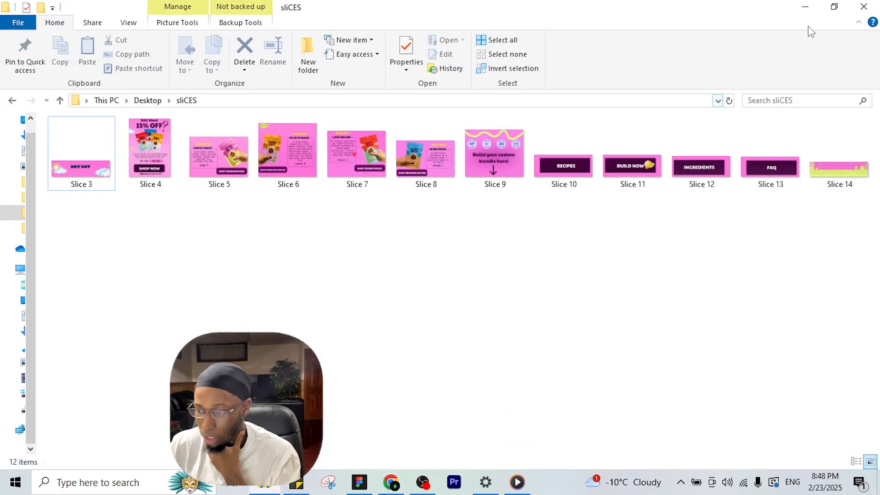
{"action": "left_click", "coordinate": [833, 8]}
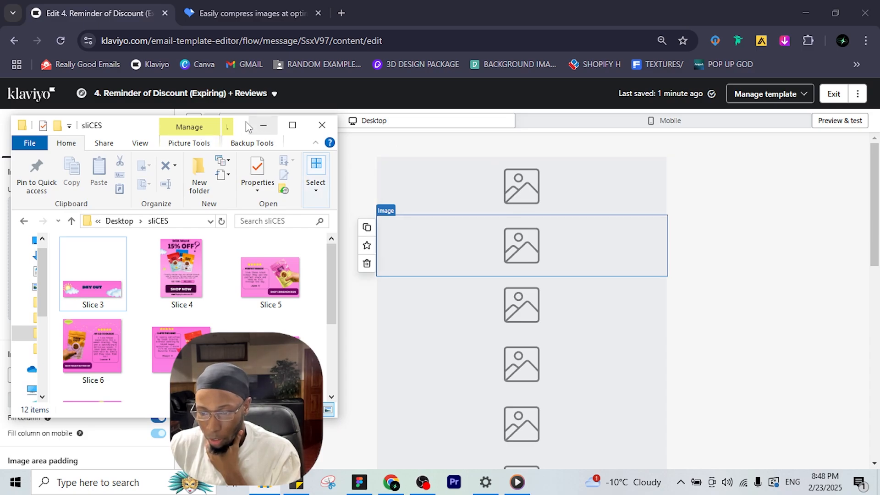
{"action": "left_click_drag", "start_coordinate": [245, 118], "coordinate": [457, 94]}
{"action": "scroll", "coordinate": [303, 245], "scroll_direction": "down", "scroll_amount": 2}
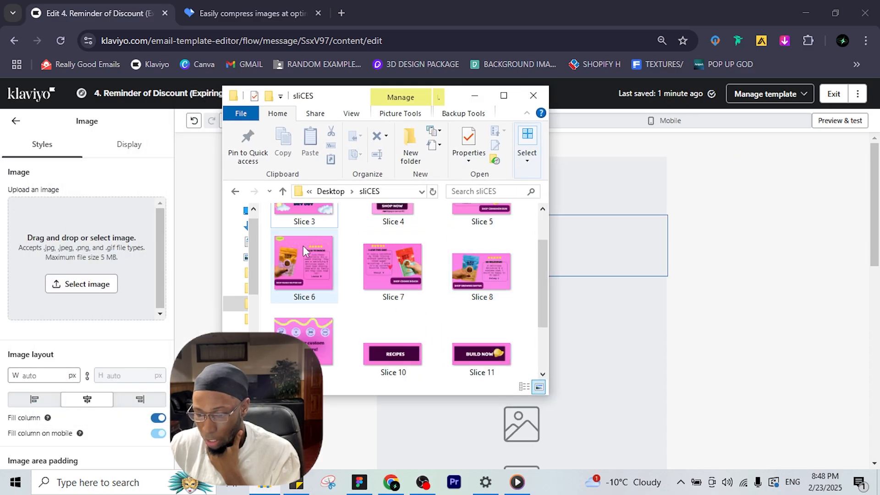
{"action": "left_click_drag", "start_coordinate": [298, 220], "coordinate": [84, 267]}
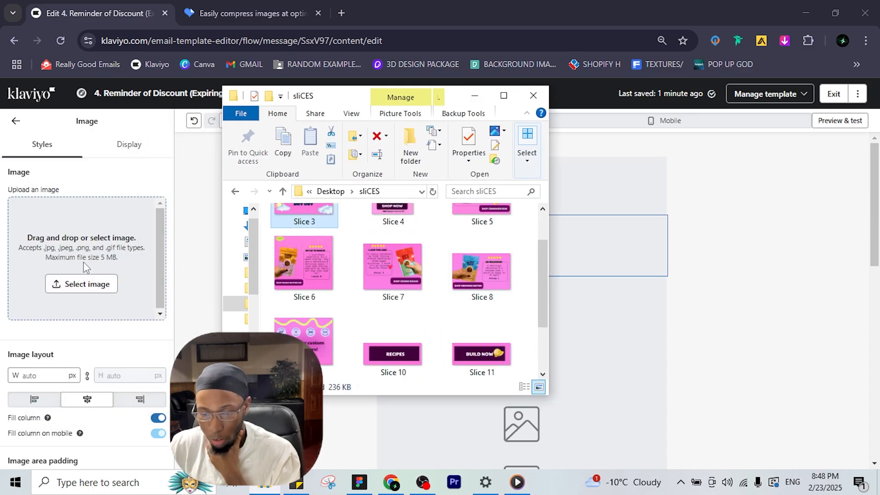
{"action": "left_click_drag", "start_coordinate": [302, 218], "coordinate": [83, 275]}
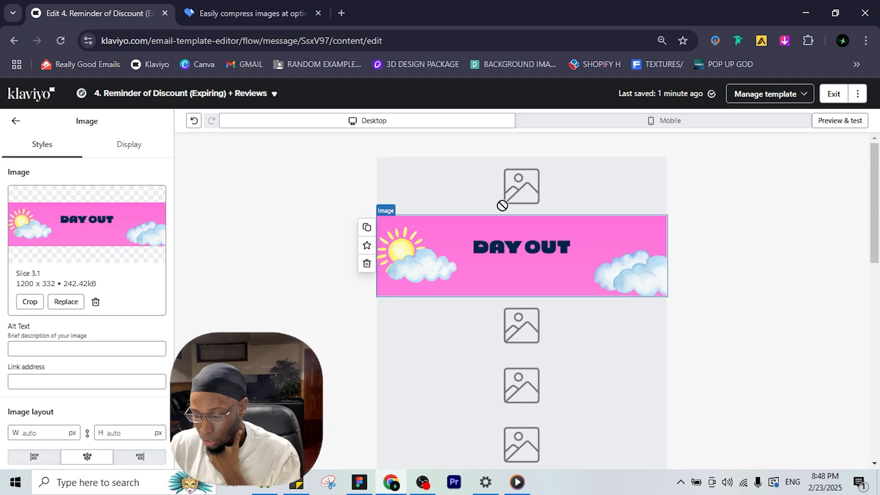
{"action": "left_click_drag", "start_coordinate": [502, 206], "coordinate": [500, 174]}
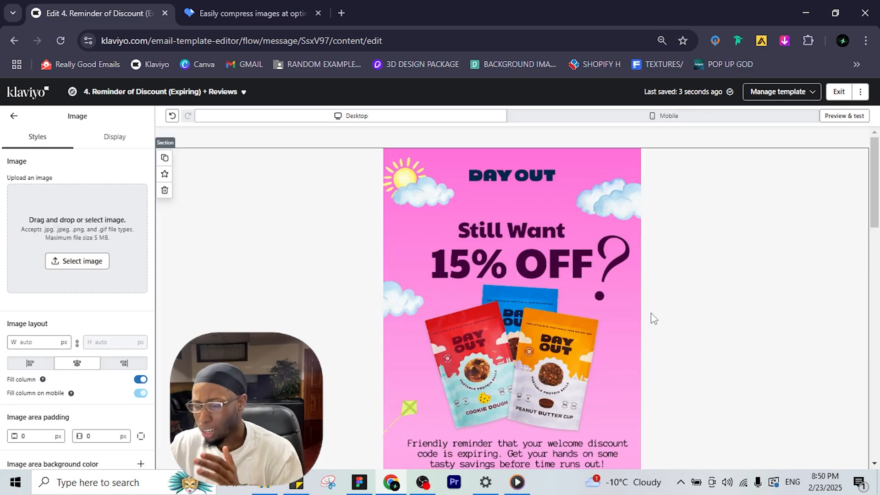
- Upload Slice 6 from the sliCES folder into the empty image block below the cinnamon bun testimonial
{"action": "scroll", "coordinate": [655, 311], "scroll_direction": "down", "scroll_amount": 7}
{"action": "scroll", "coordinate": [658, 308], "scroll_direction": "down", "scroll_amount": 2}
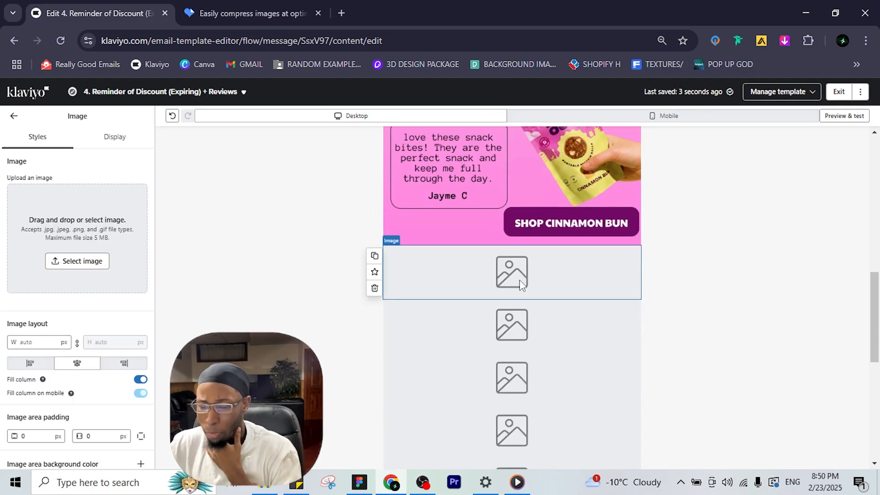
{"action": "left_click", "coordinate": [264, 482]}
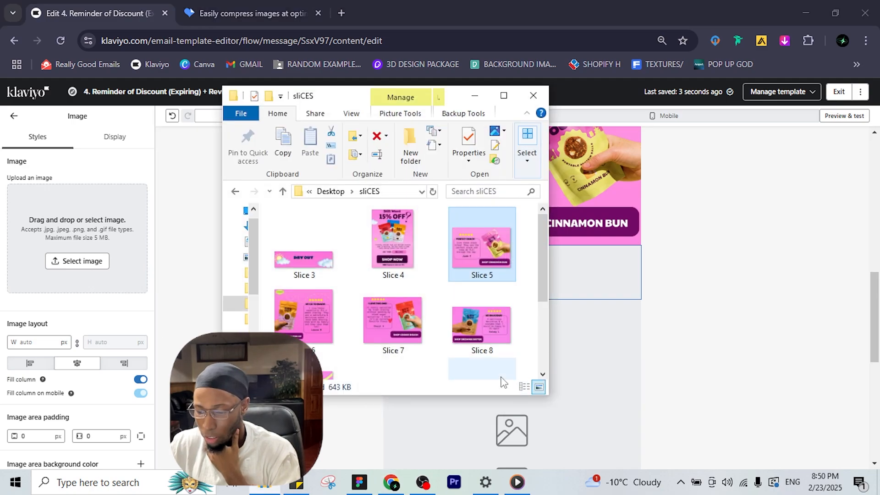
{"action": "left_click_drag", "start_coordinate": [303, 324], "coordinate": [44, 245]}
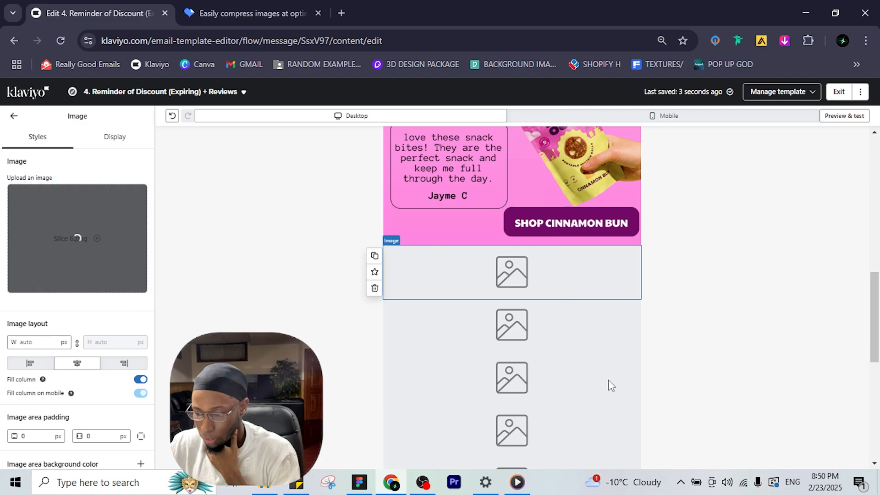
{"action": "scroll", "coordinate": [625, 380], "scroll_direction": "down", "scroll_amount": 4}
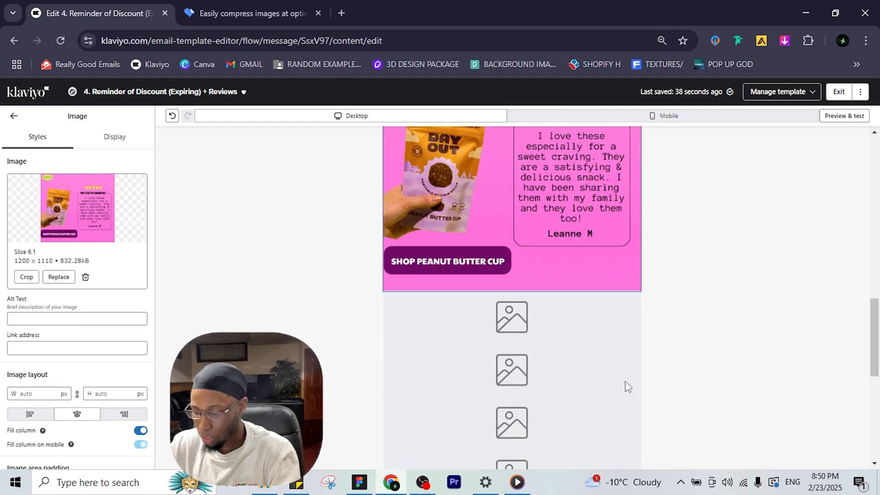
{"action": "scroll", "coordinate": [625, 381], "scroll_direction": "up", "scroll_amount": 2}
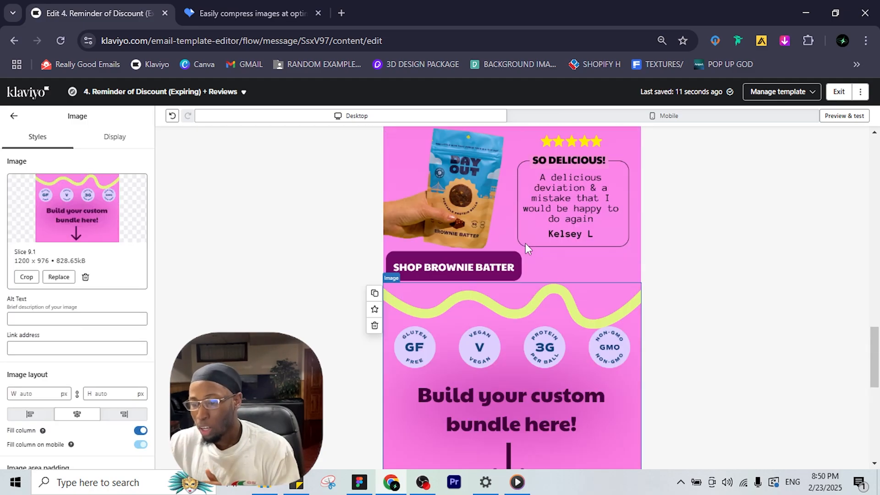
- Delete three of the empty image blocks below the custom bundle image, keeping a single one
{"action": "scroll", "coordinate": [525, 242], "scroll_direction": "down", "scroll_amount": 7}
{"action": "mouse_move", "coordinate": [564, 251]}
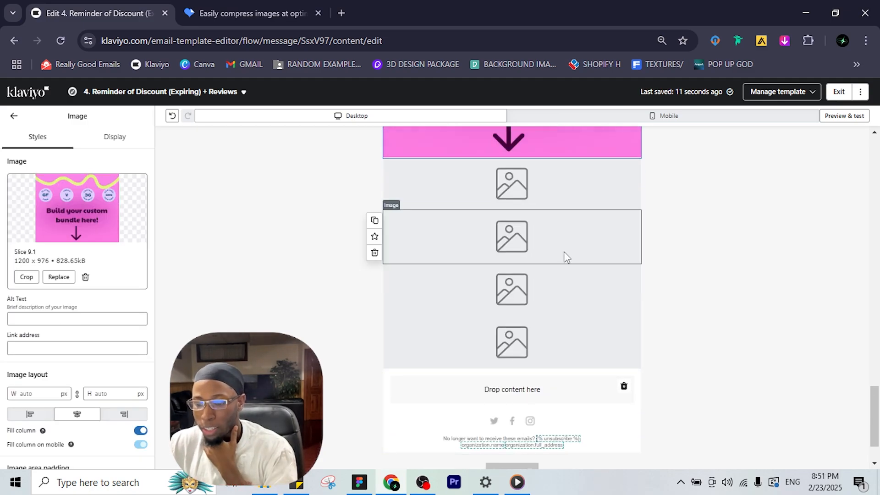
{"action": "left_click", "coordinate": [374, 253]}
{"action": "left_click", "coordinate": [425, 230]}
{"action": "left_click", "coordinate": [372, 257]}
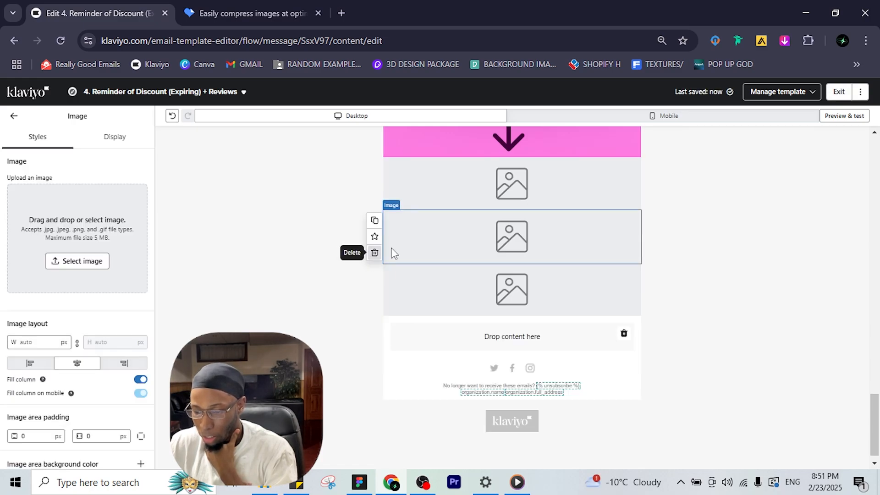
{"action": "left_click", "coordinate": [450, 228]}
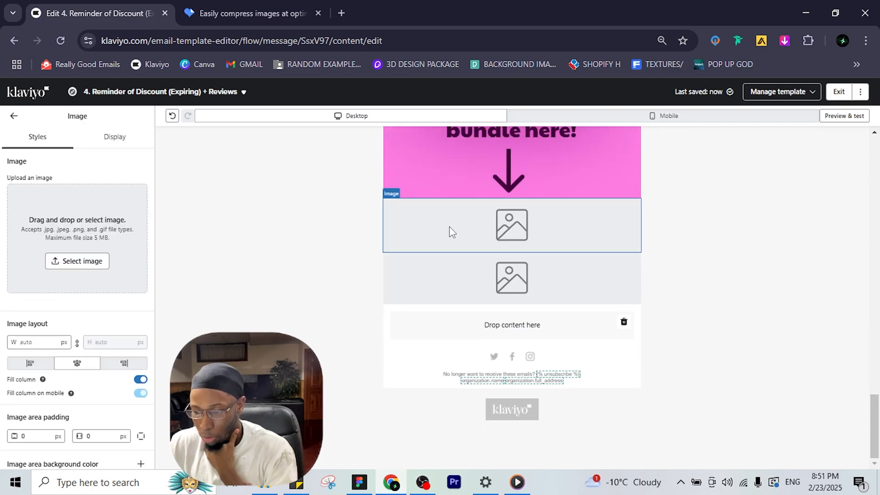
{"action": "mouse_move", "coordinate": [438, 234]}
{"action": "left_click", "coordinate": [374, 242]}
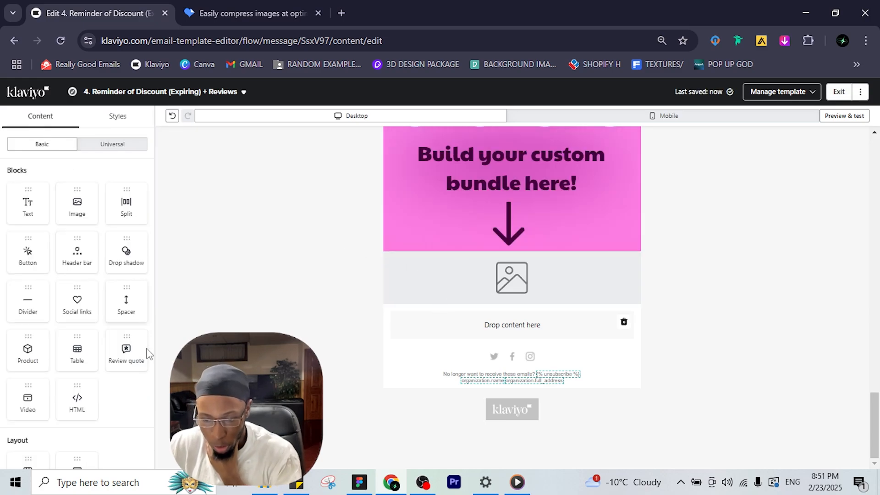
- Add a split block directly below the custom bundle image with both columns set to Image, and duplicate it
{"action": "left_click_drag", "start_coordinate": [127, 207], "coordinate": [473, 242]}
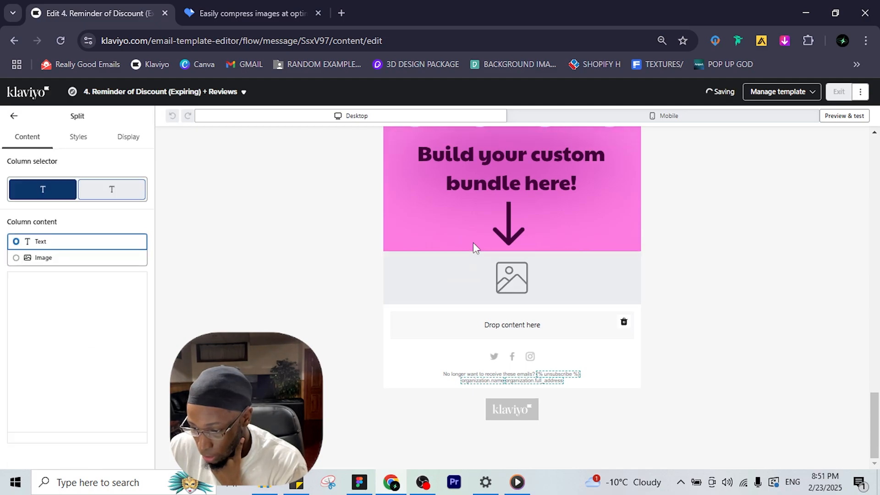
{"action": "left_click", "coordinate": [16, 258]}
{"action": "left_click", "coordinate": [112, 189]}
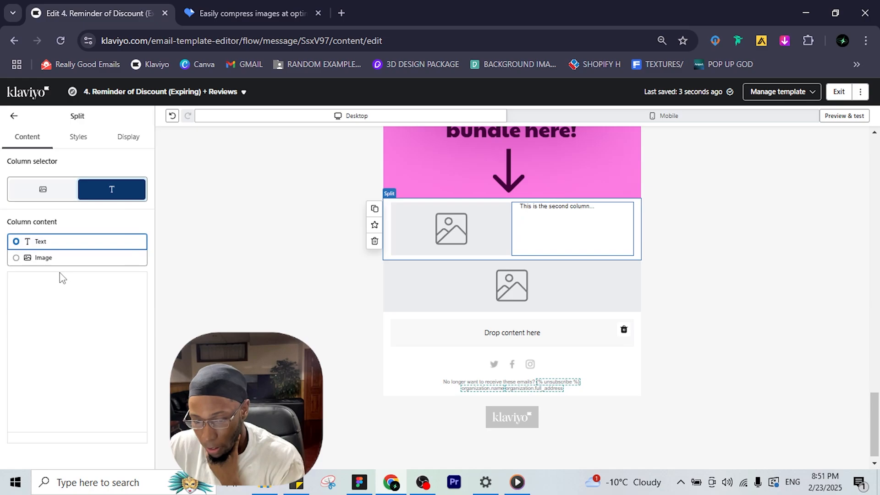
{"action": "left_click", "coordinate": [16, 258]}
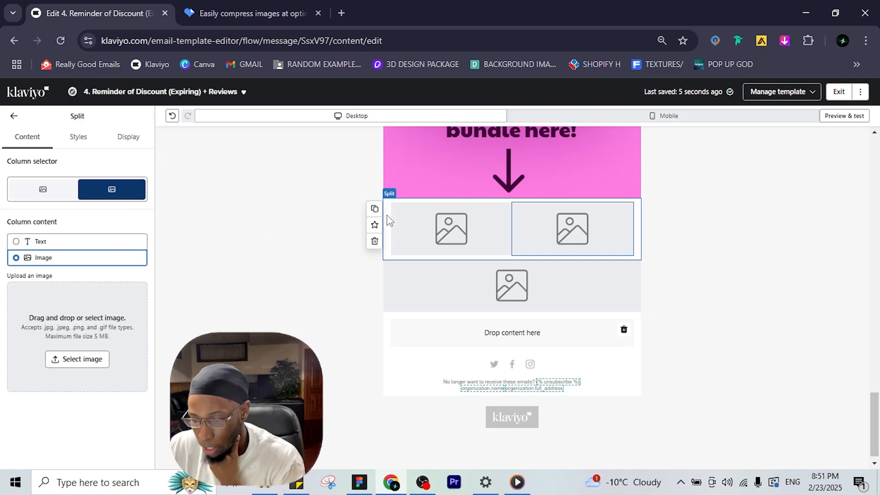
{"action": "left_click", "coordinate": [374, 209]}
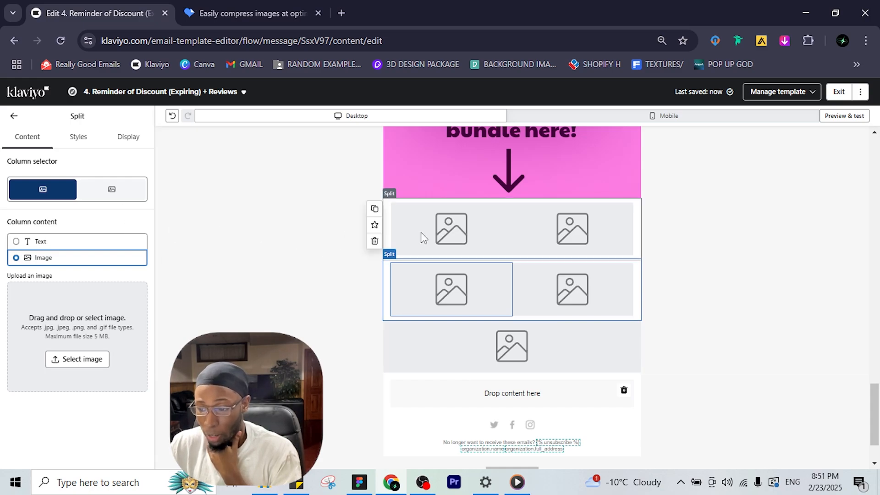
- Set the upper split block's vertical padding to 0 px and its column spacing to 0 px
{"action": "left_click", "coordinate": [440, 240]}
{"action": "left_click", "coordinate": [78, 138]}
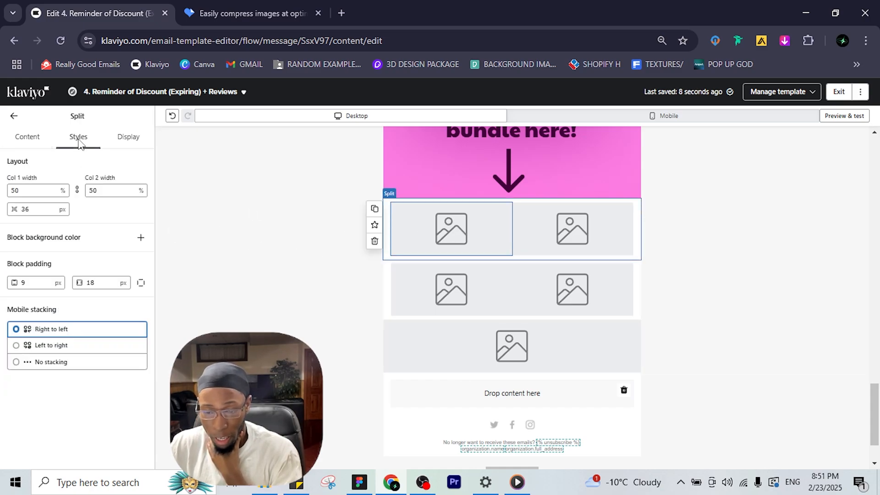
{"action": "left_click", "coordinate": [27, 282]}
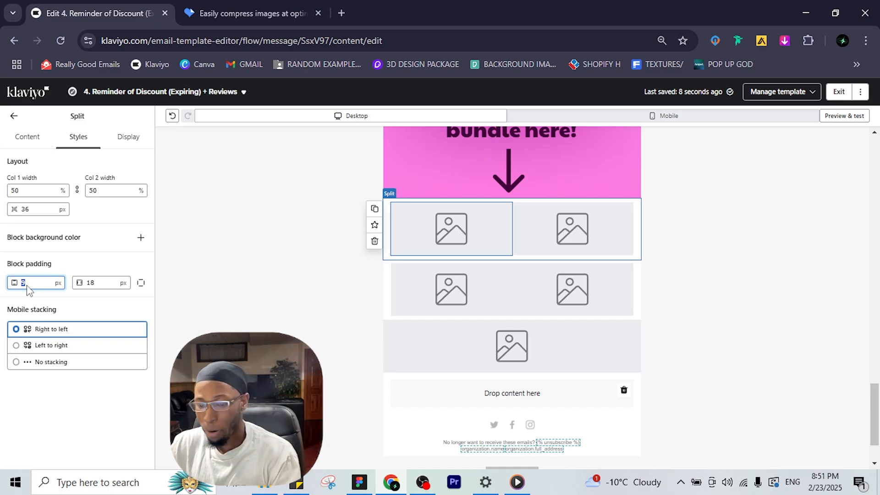
{"action": "type", "text": "0"}
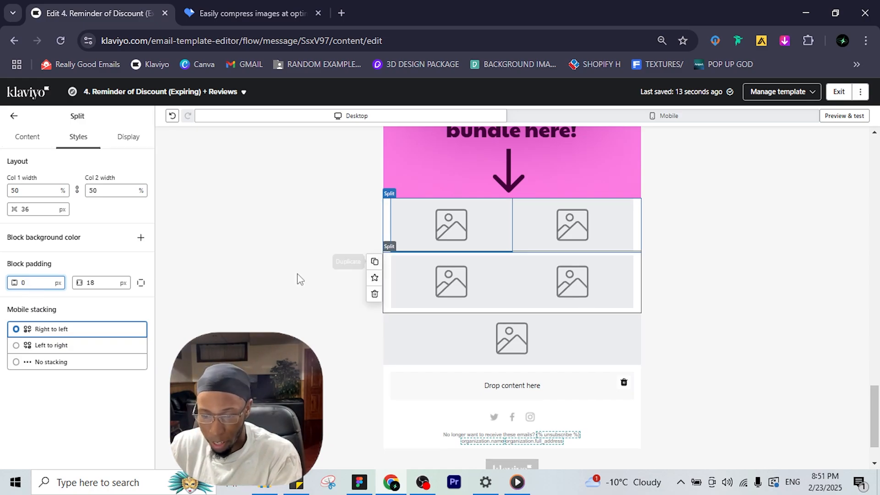
{"action": "double_click", "coordinate": [28, 209]}
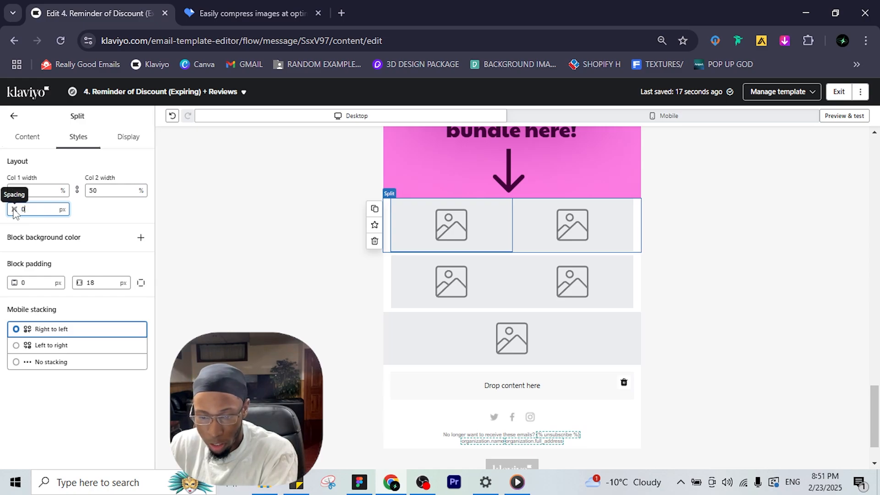
- Set the lower empty split block's vertical padding to 0 px and its column spacing to 0 px
{"action": "left_click", "coordinate": [106, 221]}
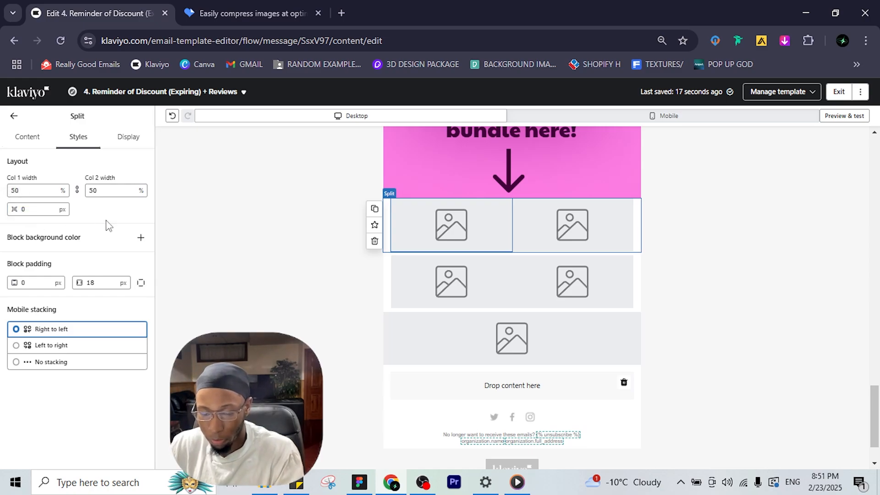
{"action": "left_click", "coordinate": [477, 237]}
{"action": "left_click", "coordinate": [504, 280]}
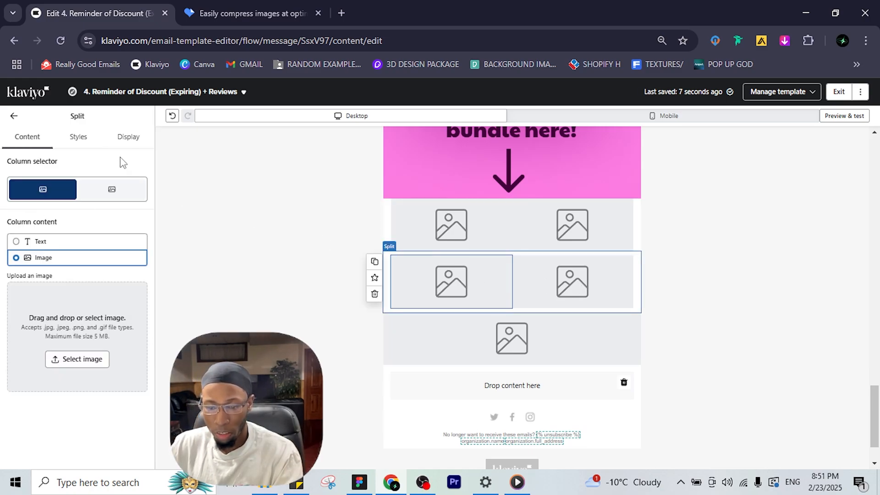
{"action": "left_click", "coordinate": [78, 137]}
{"action": "left_click", "coordinate": [39, 283]}
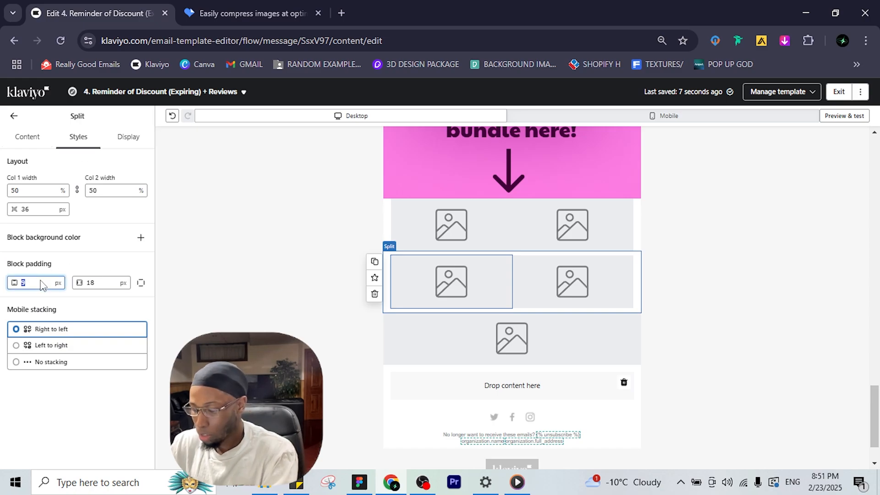
{"action": "type", "text": "0"}
{"action": "left_click", "coordinate": [42, 209]}
{"action": "type", "text": "0"}
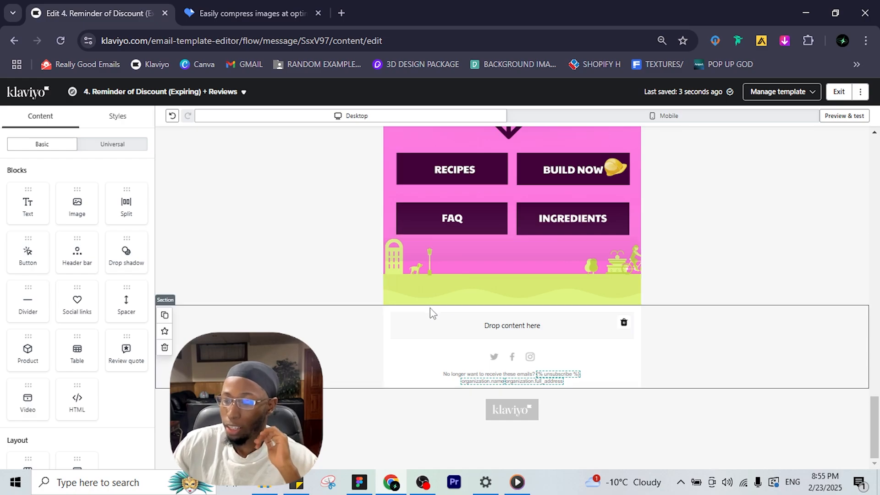
- Add a social links block directly below the green park illustration at the end of the email
{"action": "scroll", "coordinate": [452, 291], "scroll_direction": "up", "scroll_amount": 4}
{"action": "scroll", "coordinate": [453, 291], "scroll_direction": "down", "scroll_amount": 3}
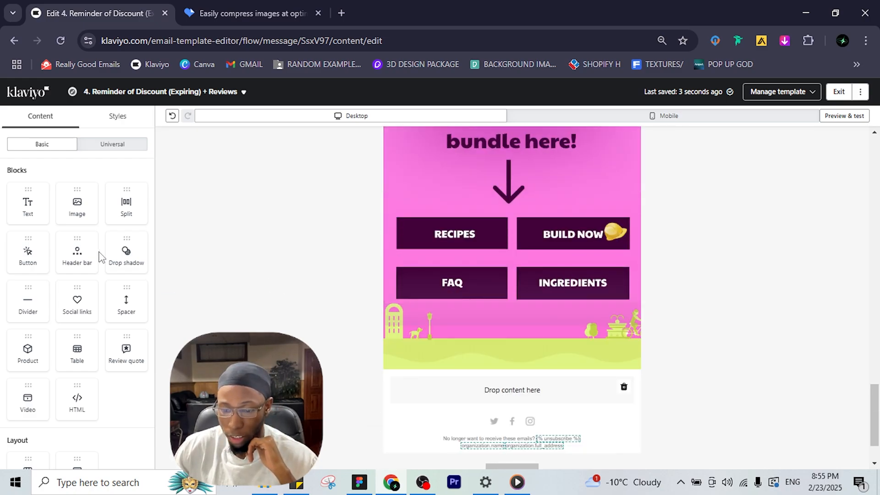
{"action": "left_click_drag", "start_coordinate": [76, 311], "coordinate": [520, 383]}
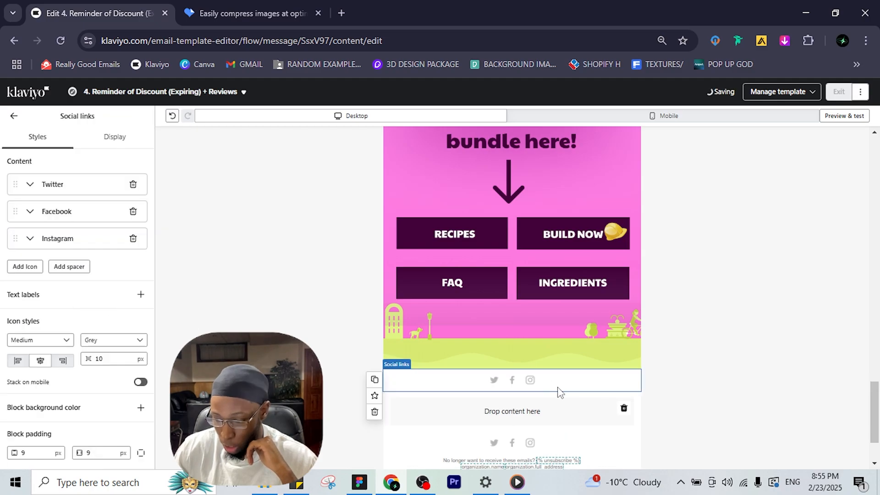
- Delete the empty content area beneath the new social links block and the old duplicate social links block
{"action": "scroll", "coordinate": [550, 387], "scroll_direction": "down", "scroll_amount": 2}
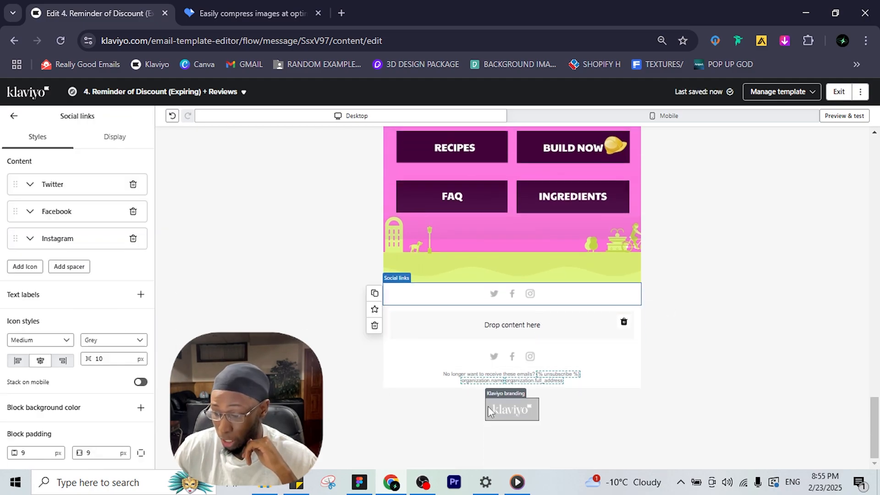
{"action": "left_click", "coordinate": [626, 324]}
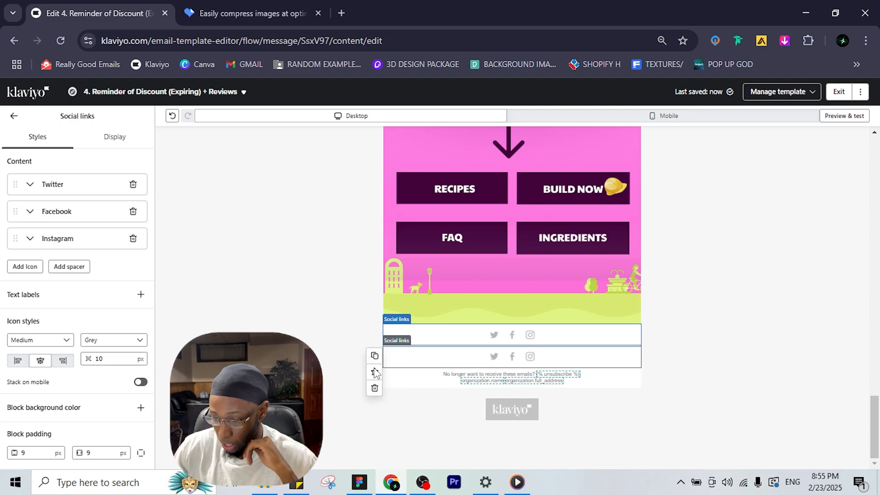
{"action": "left_click", "coordinate": [374, 387]}
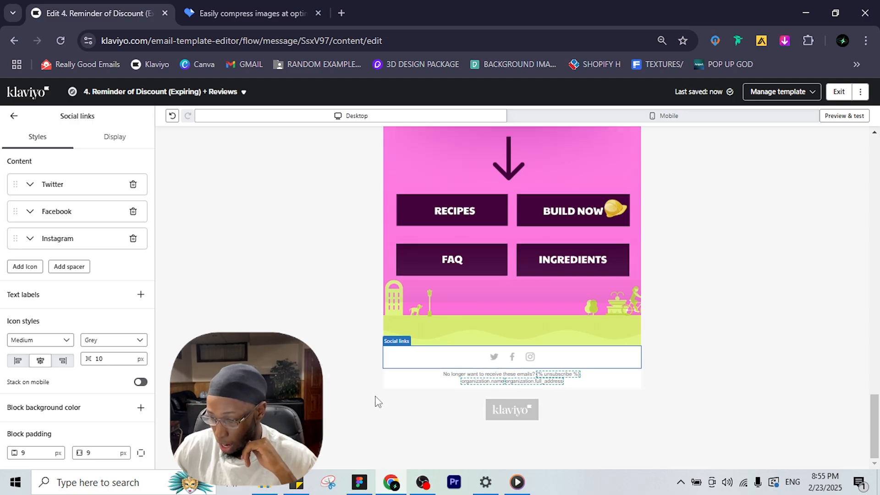
- Set the alt text of the DAY OUT logo header image to "DAYOUT - Shop the perfect protein snacks!"
{"action": "scroll", "coordinate": [632, 402], "scroll_direction": "up", "scroll_amount": 10}
{"action": "scroll", "coordinate": [632, 402], "scroll_direction": "up", "scroll_amount": 12}
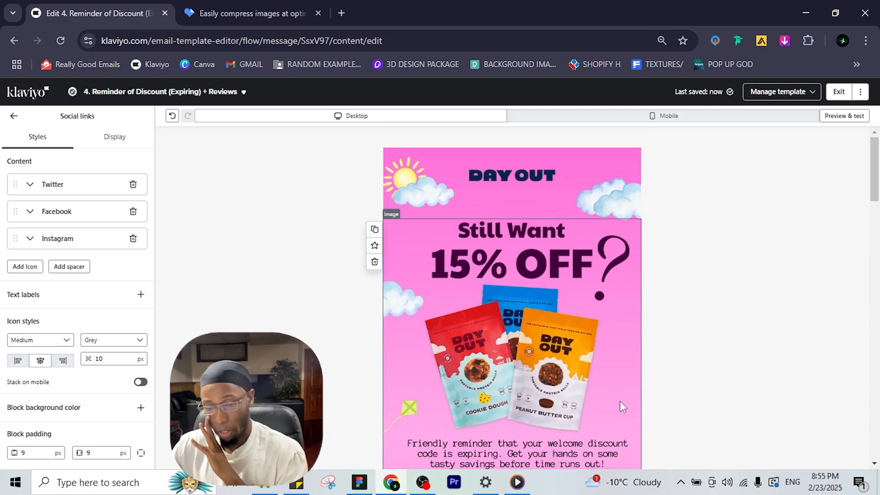
{"action": "left_click", "coordinate": [494, 169]}
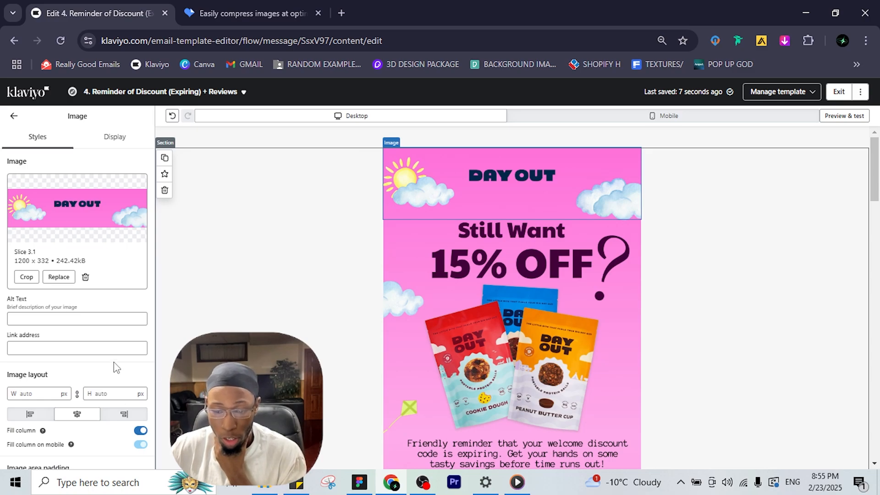
{"action": "left_click", "coordinate": [73, 348]}
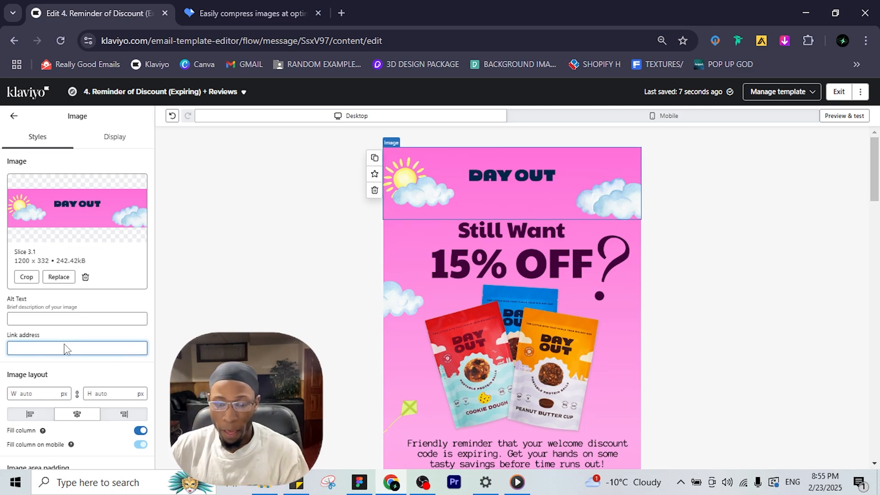
{"action": "left_click", "coordinate": [51, 321]}
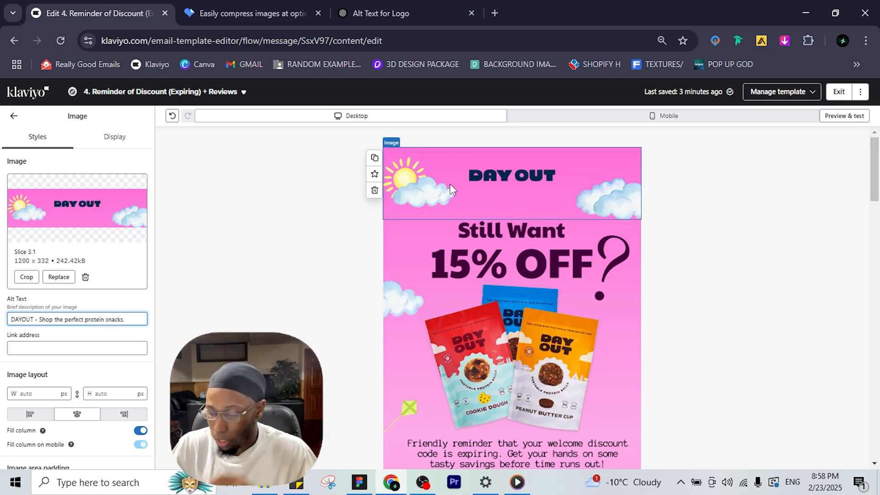
{"action": "type", "text": "!"}
- Switch to the mobile view and set the Recipes and Build Now split block's mobile stacking to No stacking
{"action": "scroll", "coordinate": [559, 197], "scroll_direction": "down", "scroll_amount": 3}
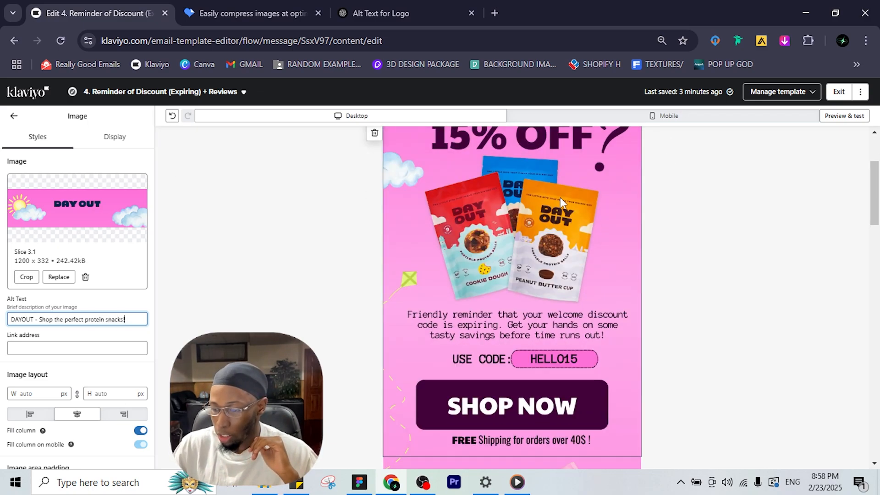
{"action": "left_click", "coordinate": [534, 262]}
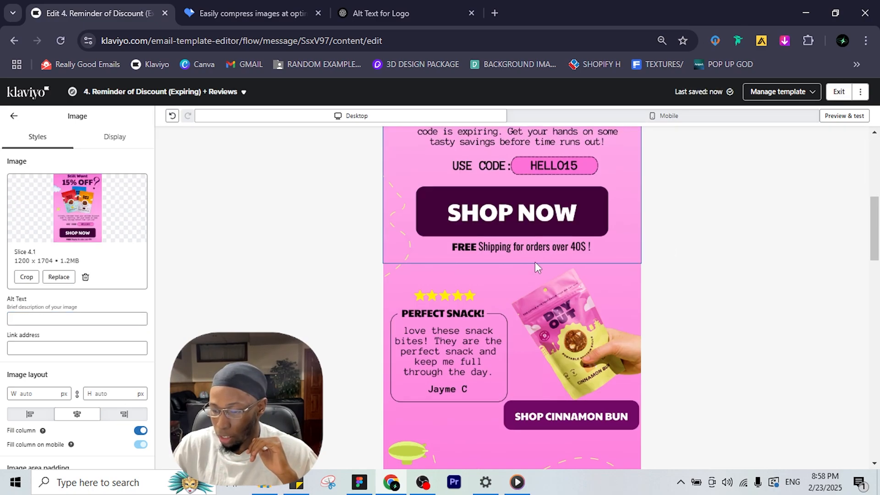
{"action": "scroll", "coordinate": [535, 262], "scroll_direction": "down", "scroll_amount": 1}
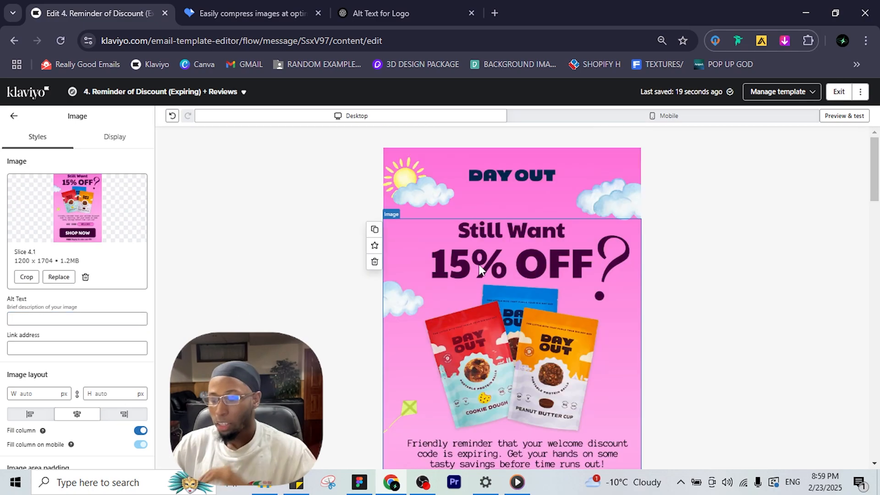
{"action": "scroll", "coordinate": [568, 287], "scroll_direction": "down", "scroll_amount": 3}
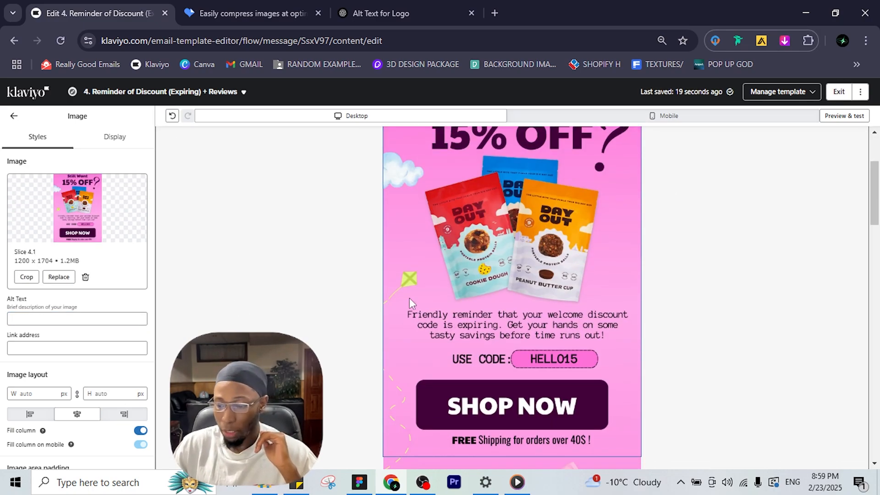
{"action": "scroll", "coordinate": [494, 265], "scroll_direction": "down", "scroll_amount": 12}
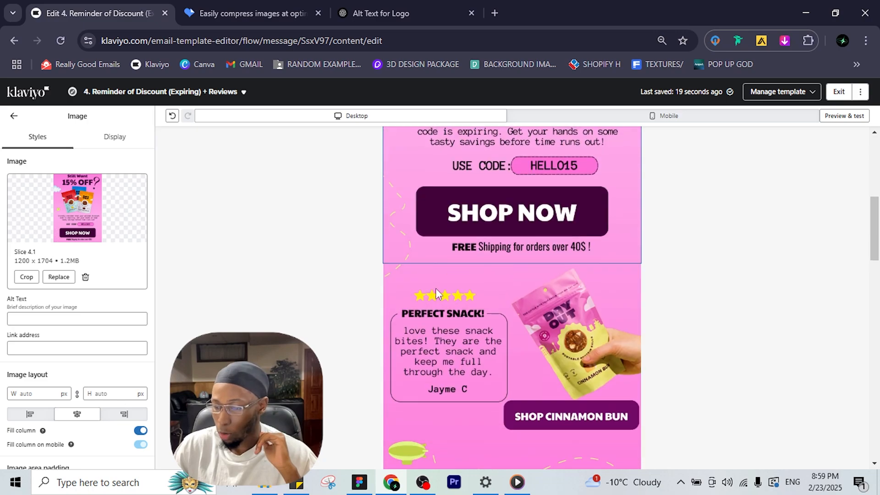
{"action": "left_click", "coordinate": [647, 117]}
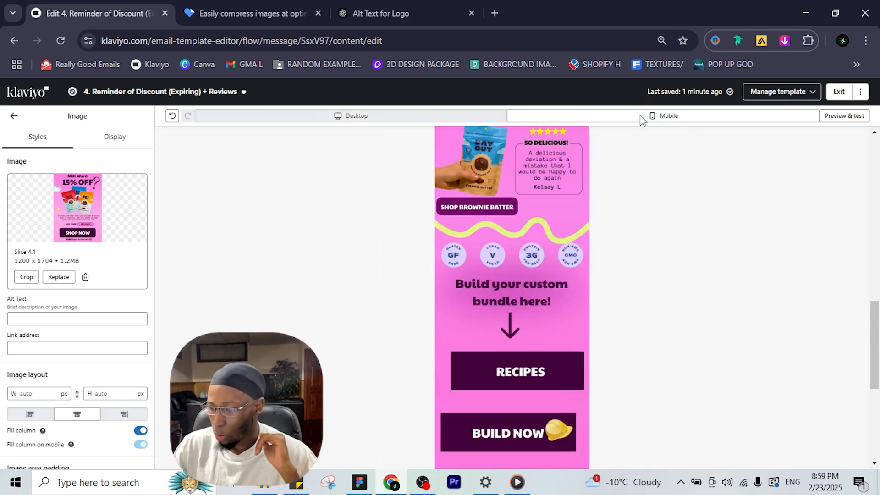
{"action": "scroll", "coordinate": [666, 165], "scroll_direction": "down", "scroll_amount": 5}
{"action": "left_click", "coordinate": [511, 190]}
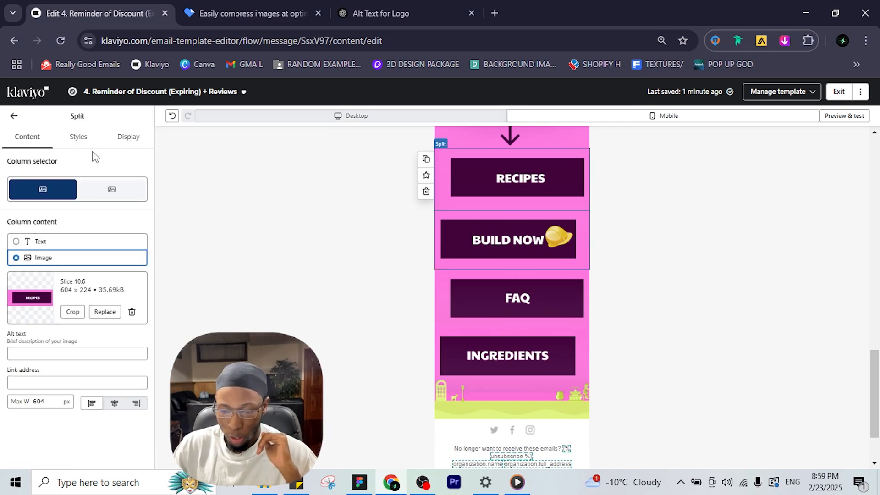
{"action": "left_click", "coordinate": [78, 138]}
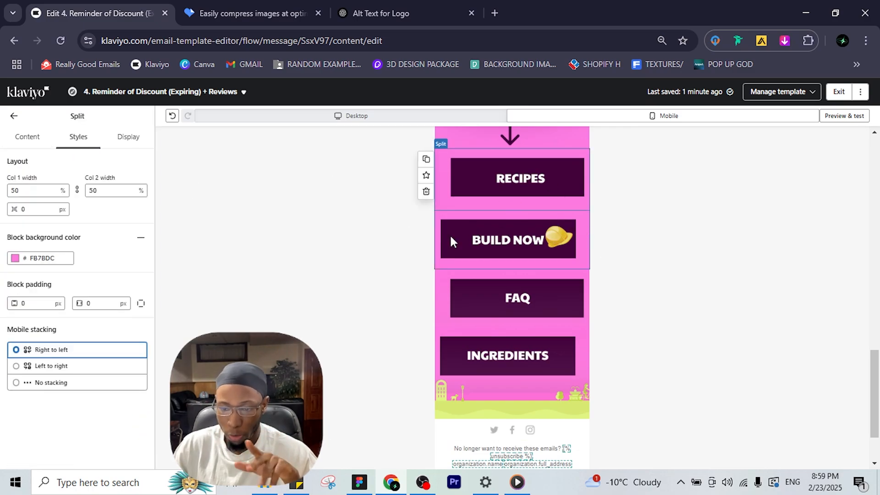
{"action": "left_click", "coordinate": [16, 382]}
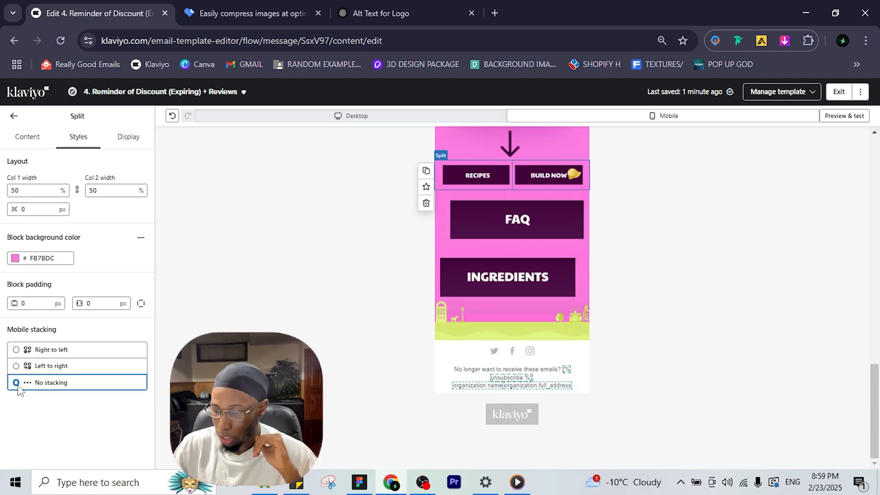
- Set the FAQ and Ingredients split block's mobile stacking to No stacking
{"action": "left_click", "coordinate": [518, 224]}
{"action": "left_click", "coordinate": [120, 138]}
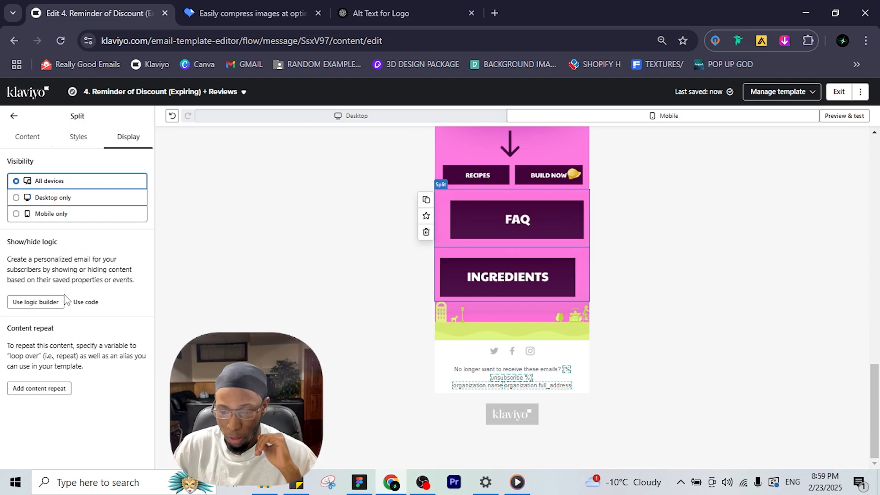
{"action": "left_click", "coordinate": [79, 139]}
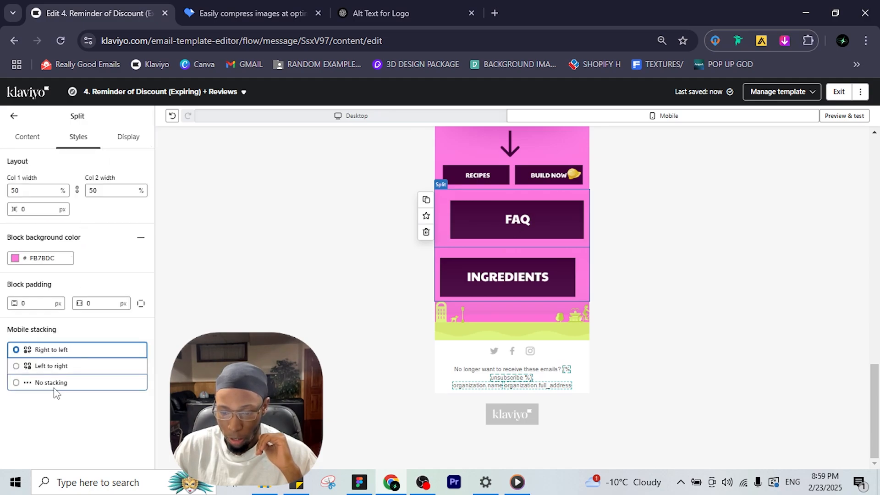
{"action": "left_click", "coordinate": [39, 388]}
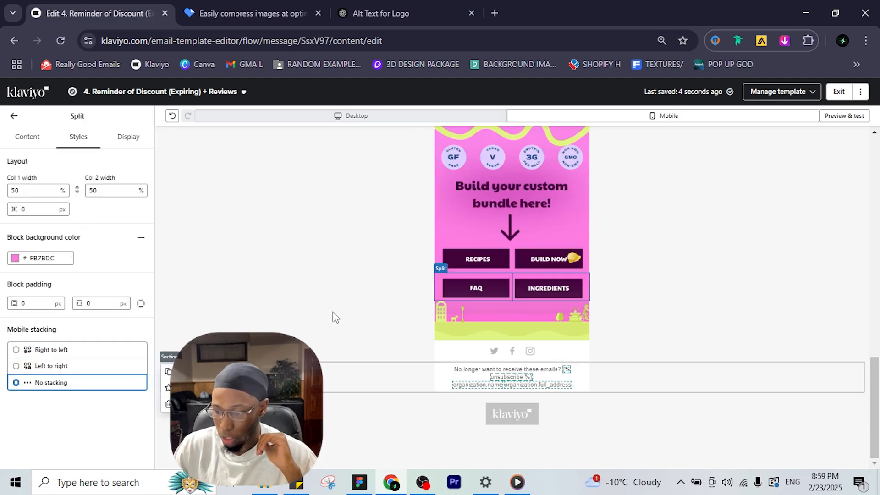
- Review the email's whole mobile layout from the logo header through the testimonials to the footer
{"action": "scroll", "coordinate": [321, 314], "scroll_direction": "up", "scroll_amount": 4}
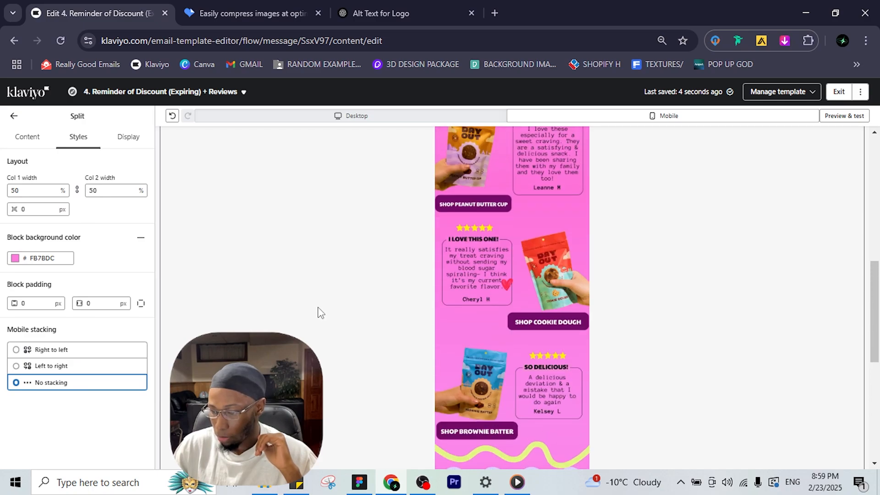
{"action": "scroll", "coordinate": [320, 312], "scroll_direction": "up", "scroll_amount": 10}
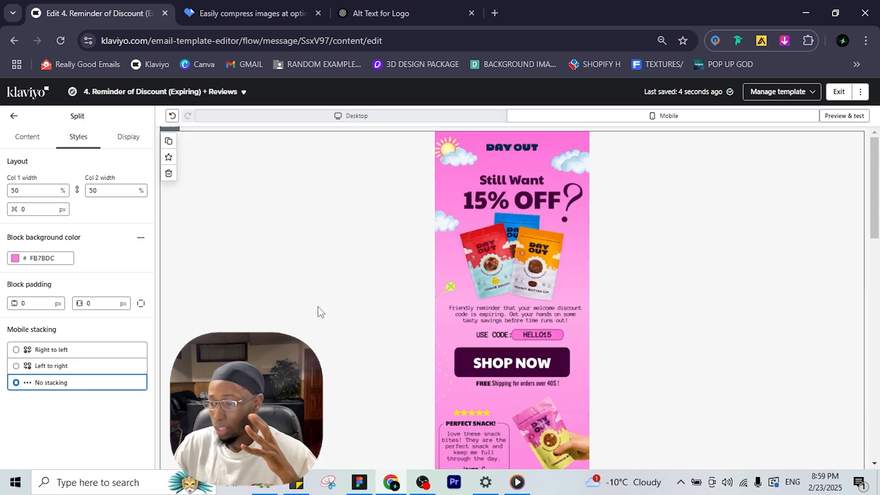
{"action": "scroll", "coordinate": [321, 313], "scroll_direction": "down", "scroll_amount": 5}
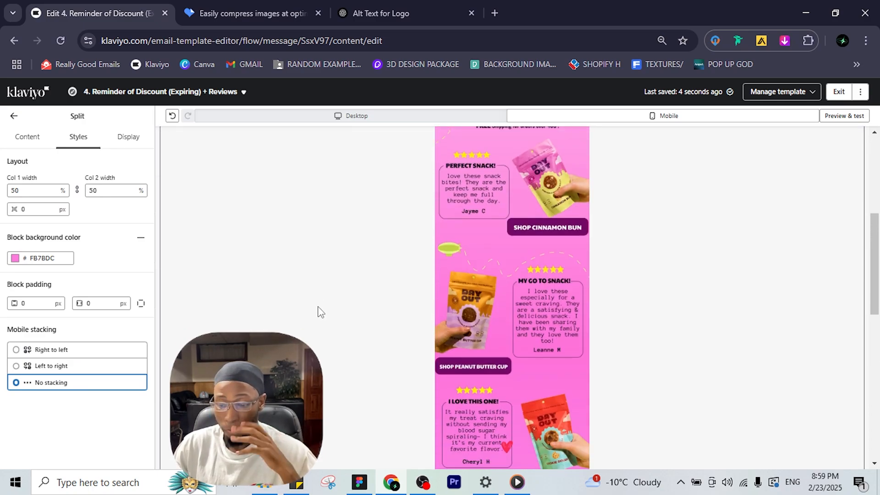
{"action": "scroll", "coordinate": [337, 304], "scroll_direction": "down", "scroll_amount": 5}
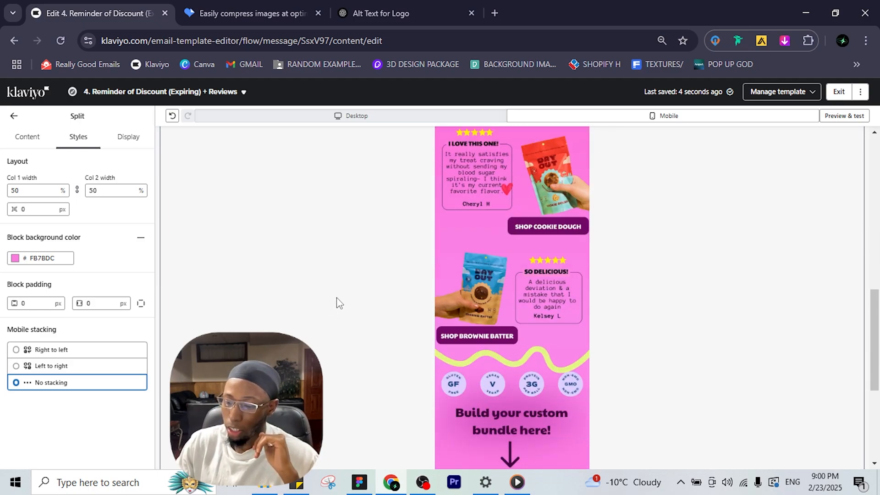
{"action": "scroll", "coordinate": [337, 302], "scroll_direction": "down", "scroll_amount": 5}
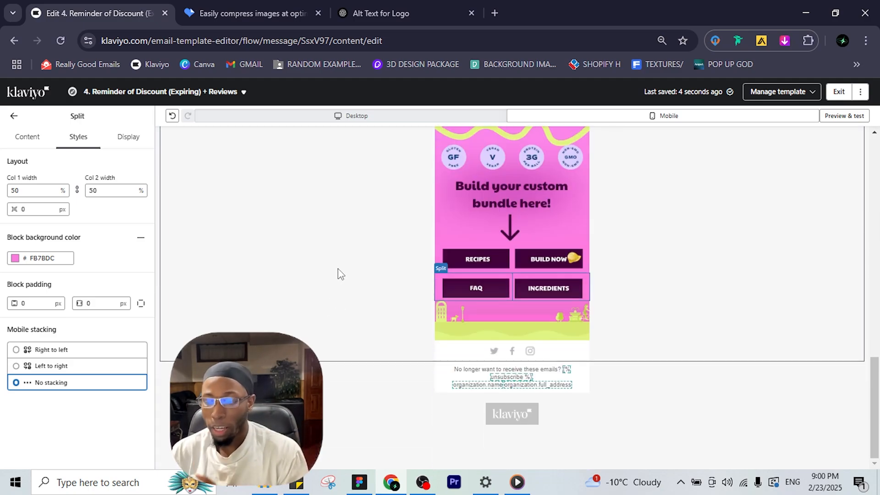